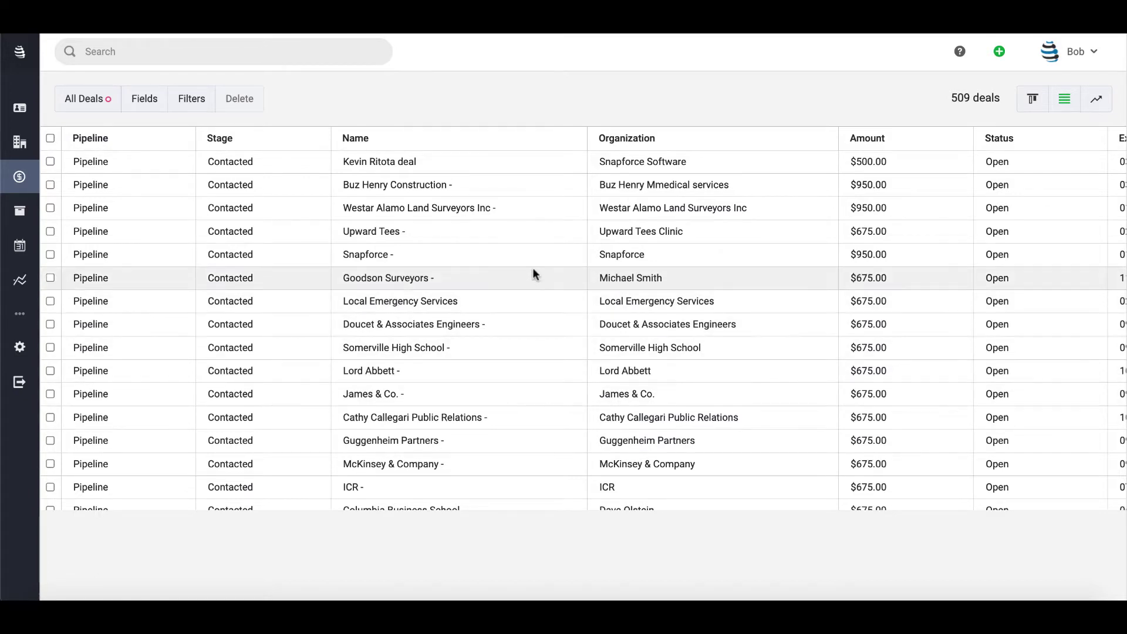
- Open the 'Local Emergency Services' deal from the All Deals list
left_click(419, 302)
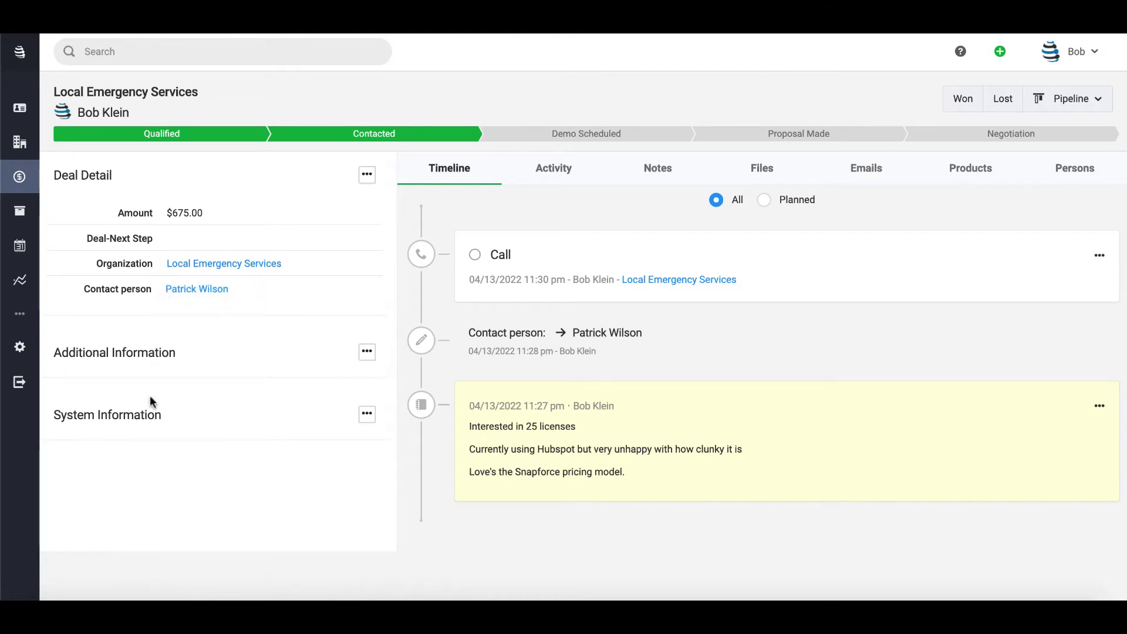
- Expand the Additional Information and System Information sections and review their fields
left_click(103, 352)
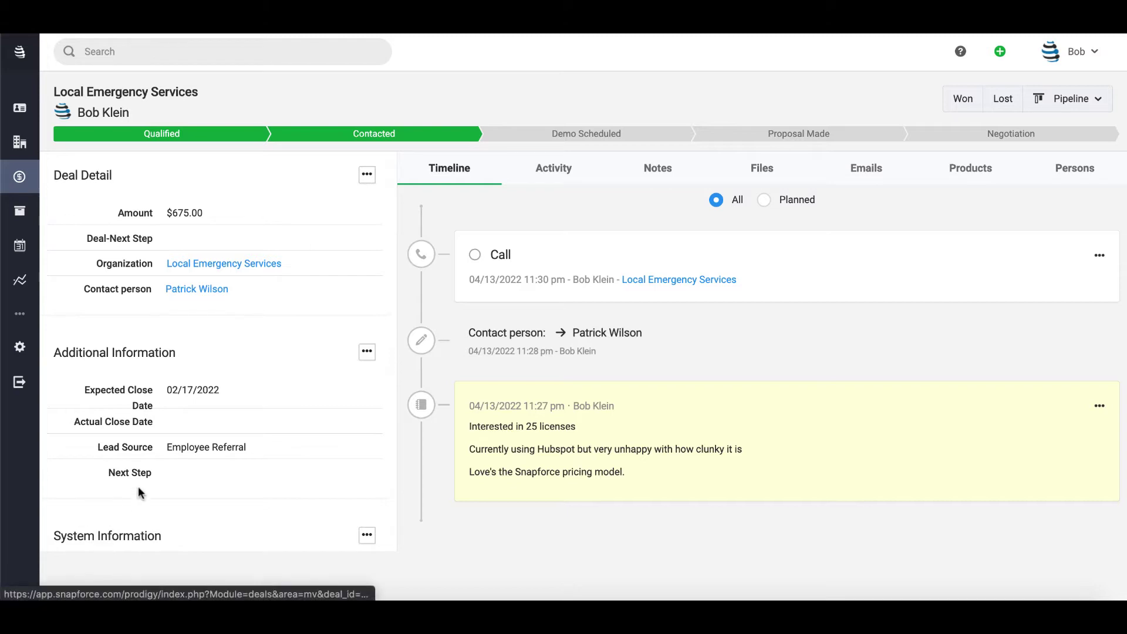
scroll(127, 521, "down", 1)
left_click(127, 515)
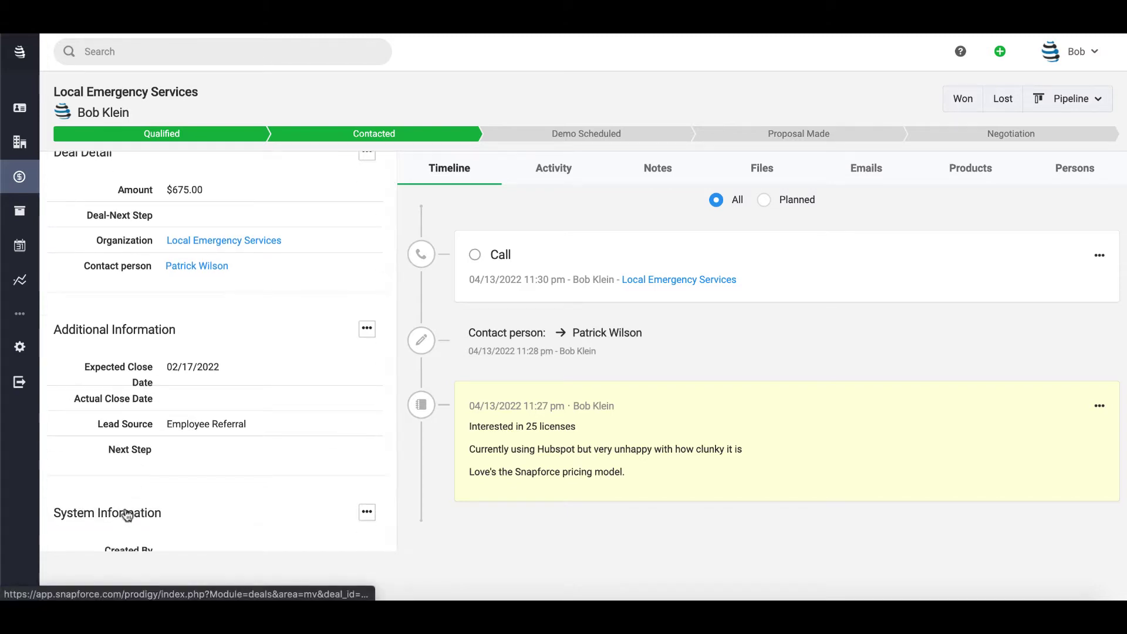
scroll(138, 486, "down", 5)
scroll(144, 411, "up", 3)
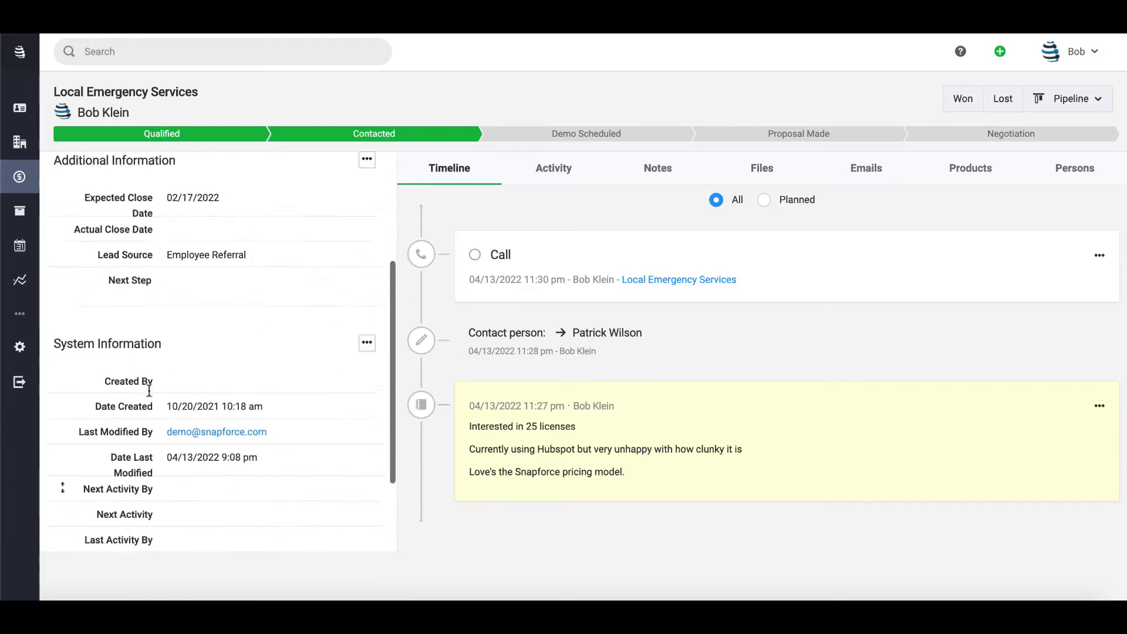
scroll(172, 392, "up", 5)
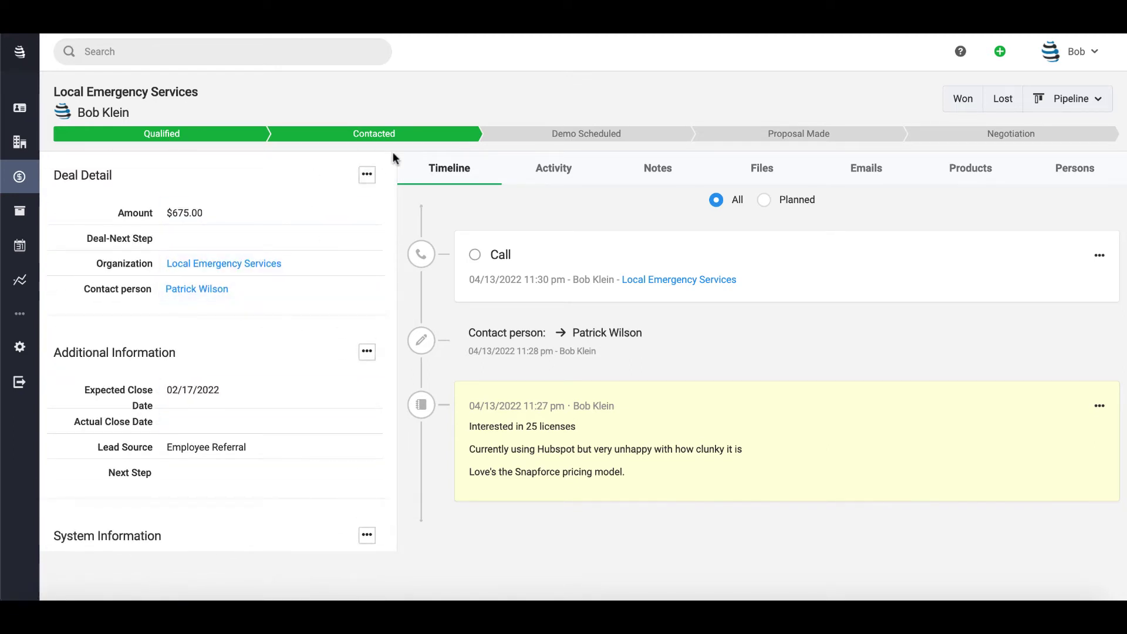
- Start adding a new section from the Deal Detail options, then dismiss it unsaved
left_click(368, 177)
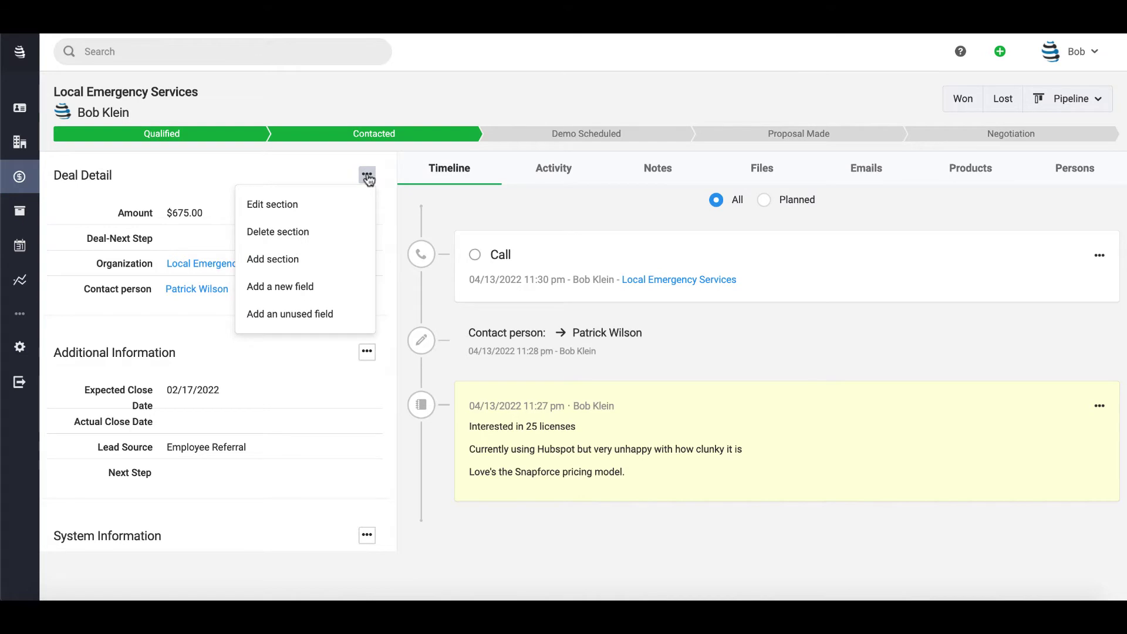
left_click(301, 263)
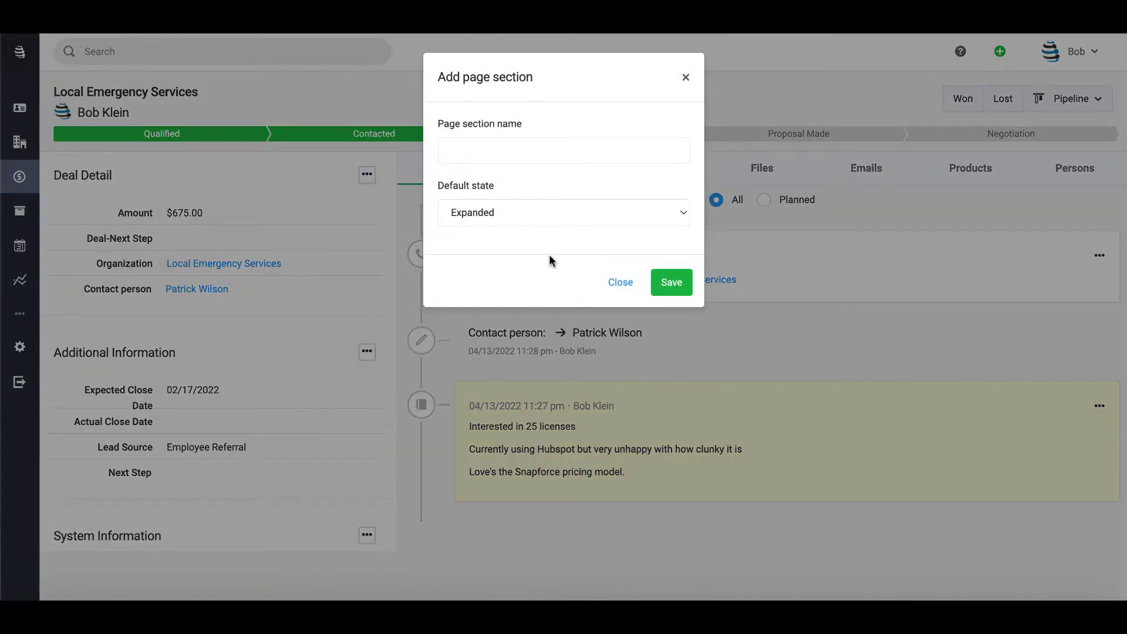
left_click(620, 285)
- Rearrange the section headers, ending with Additional Information above System Information
left_click(111, 357)
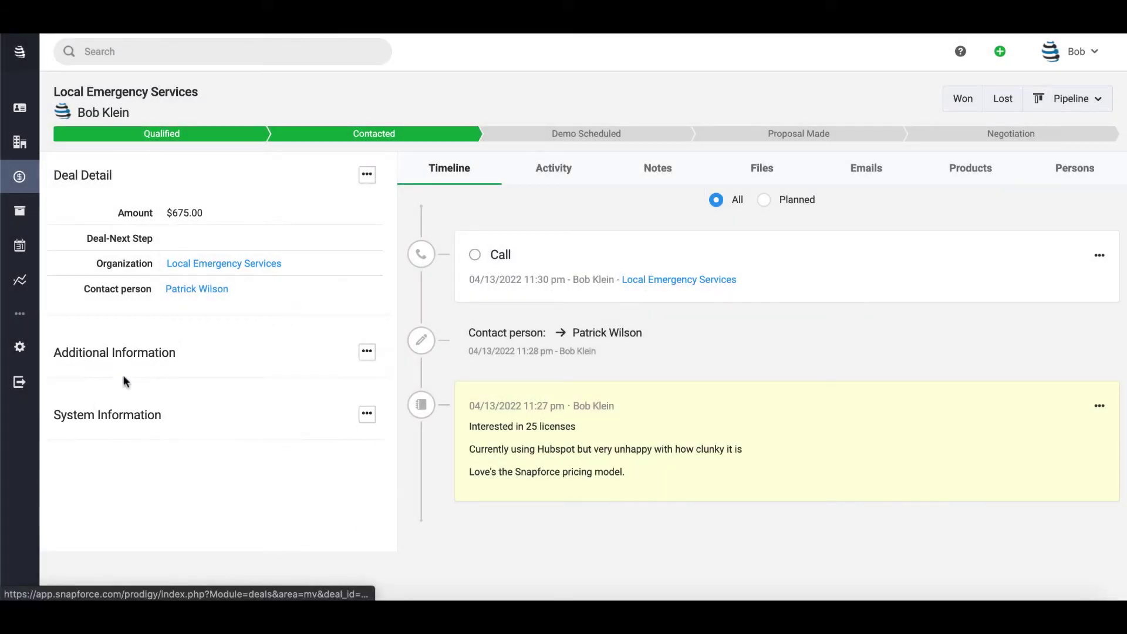
left_click_drag(109, 423, 111, 362)
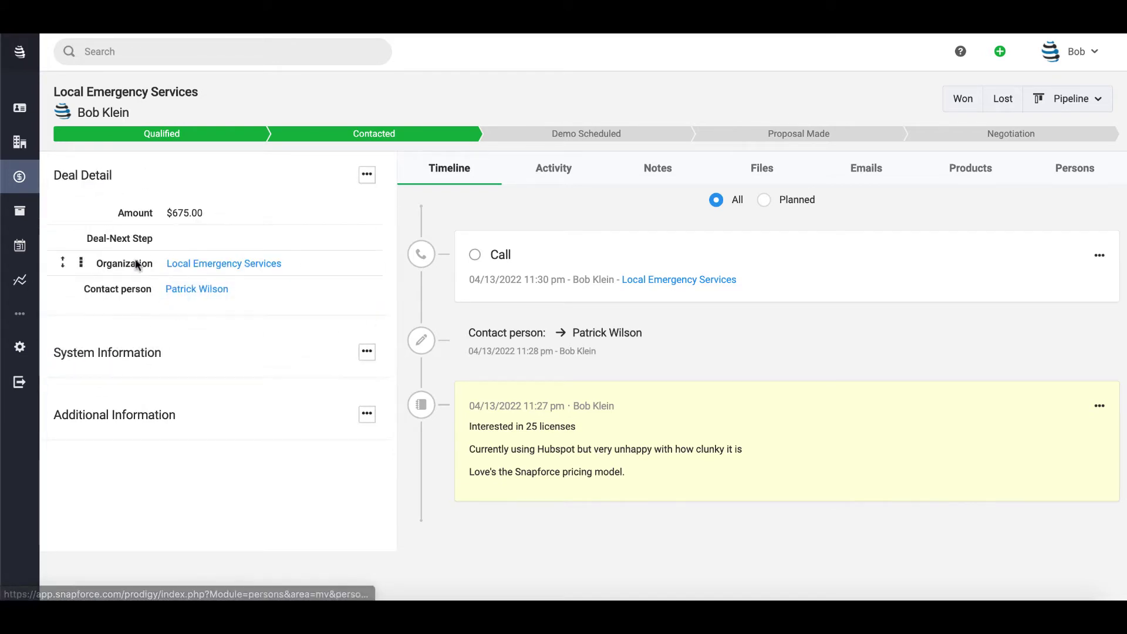
left_click(69, 362)
left_click(65, 361)
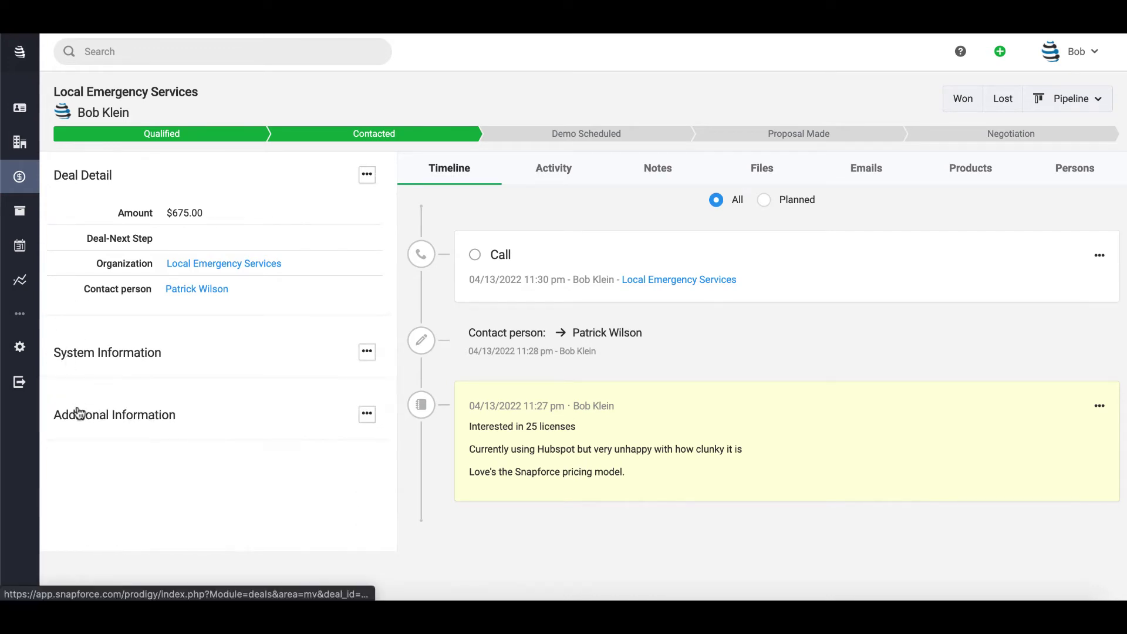
left_click_drag(77, 395, 78, 353)
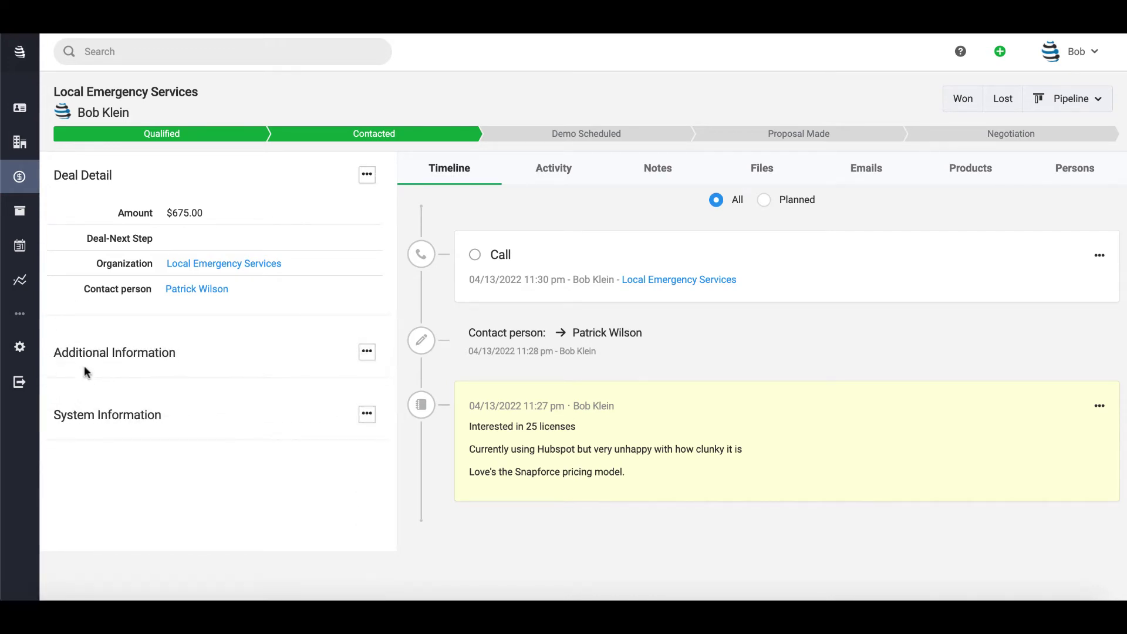
- Expand Additional Information and move Lead Source into Deal Detail above Organization
left_click(87, 362)
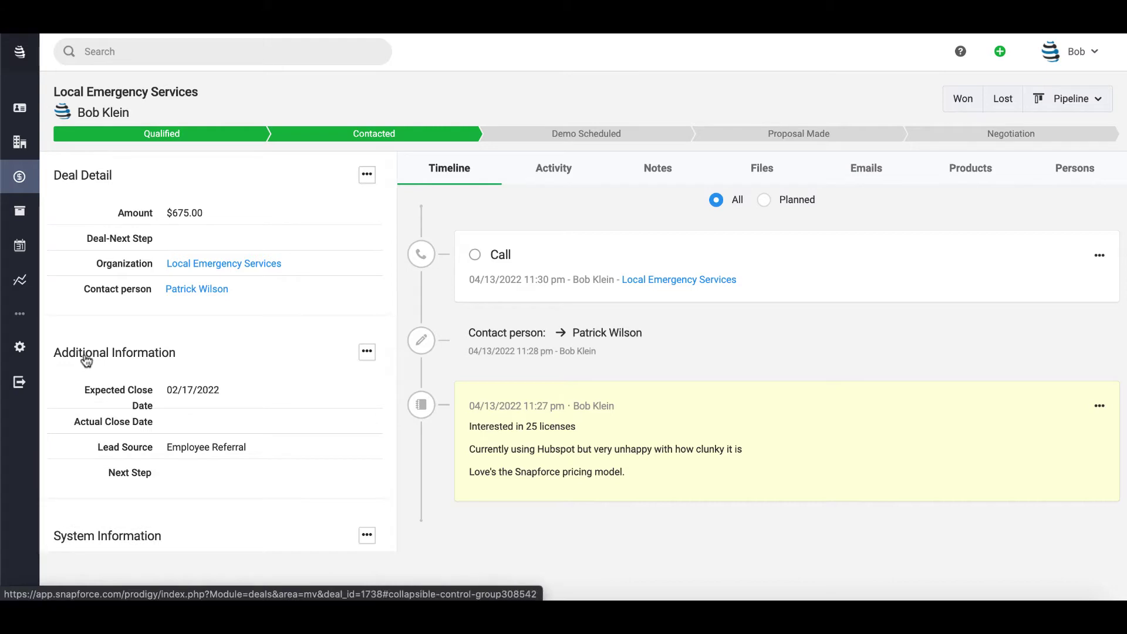
mouse_move(68, 459)
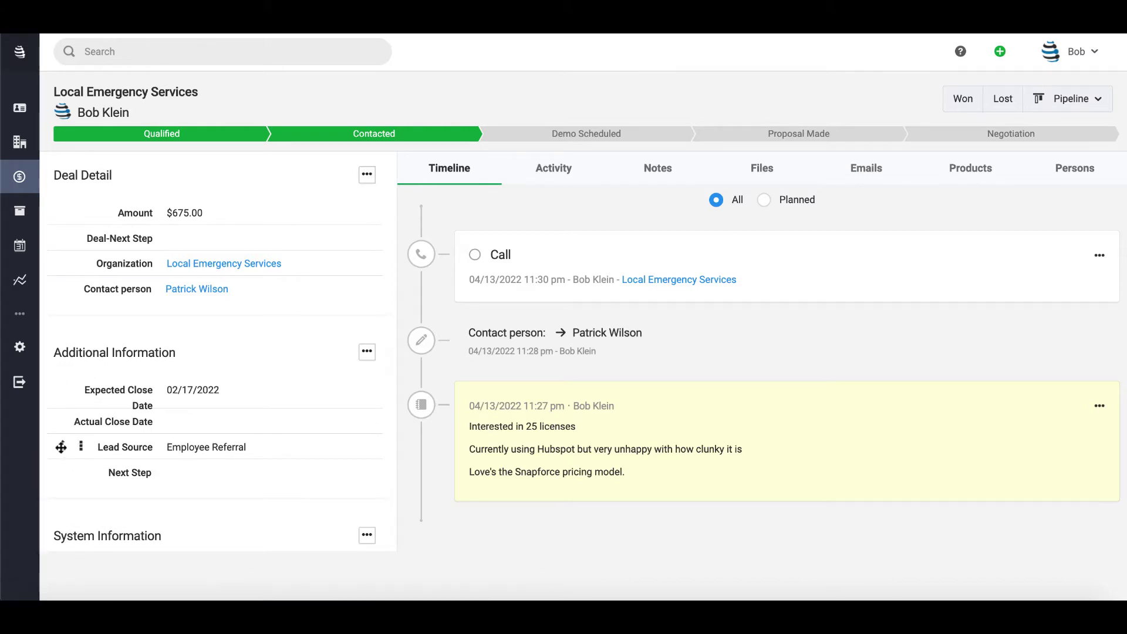
left_click_drag(62, 447, 66, 265)
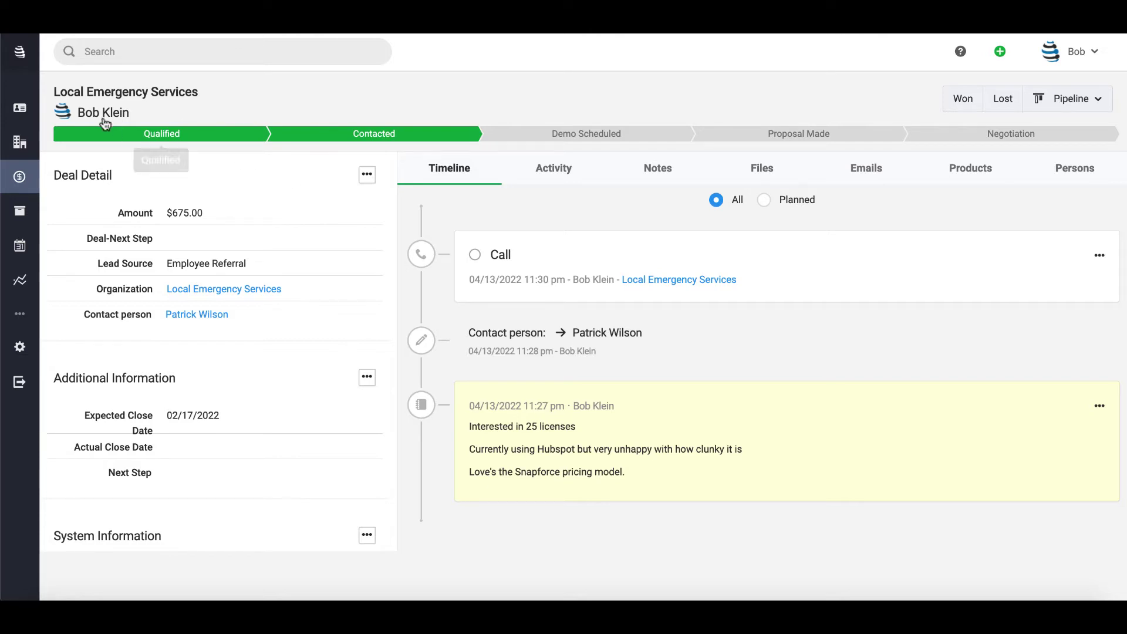
left_click(132, 94)
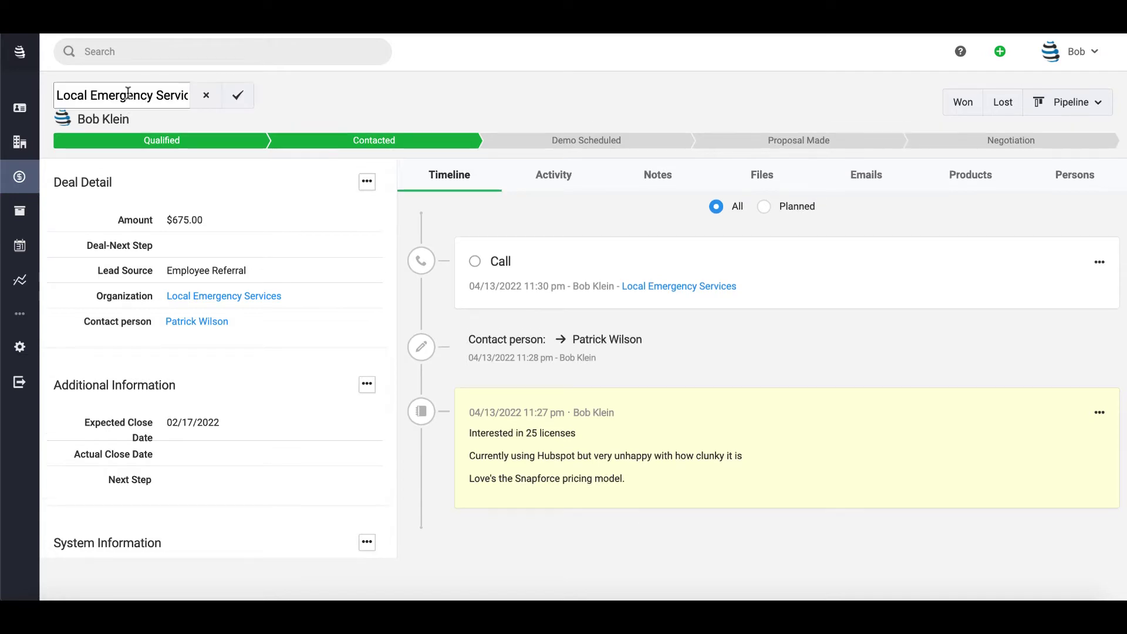
left_click(145, 95)
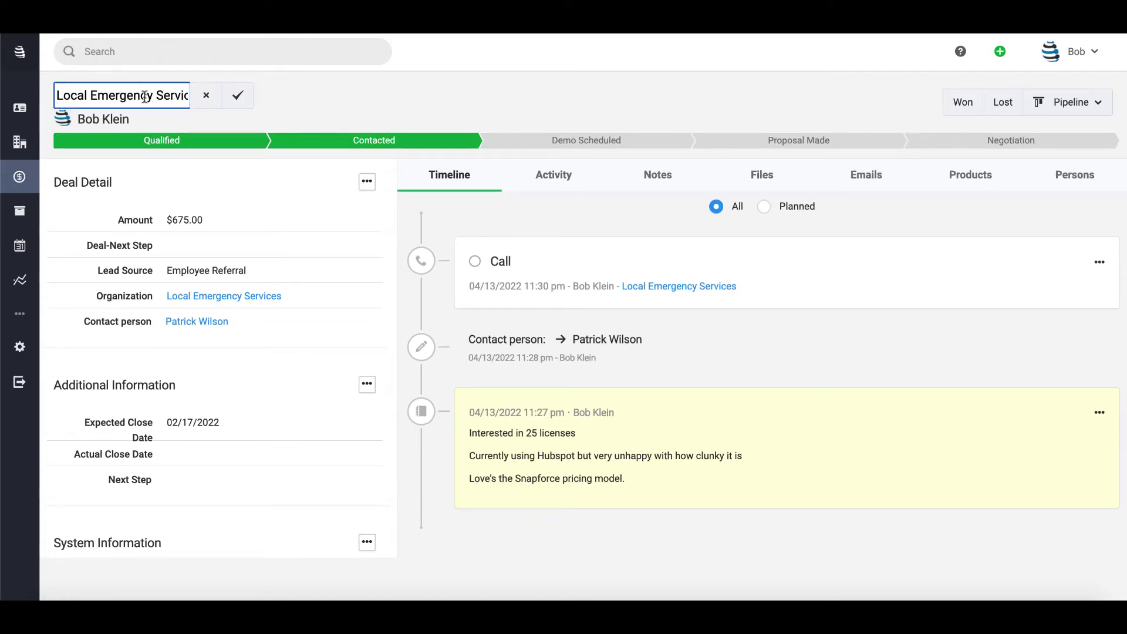
left_click(209, 95)
left_click(98, 114)
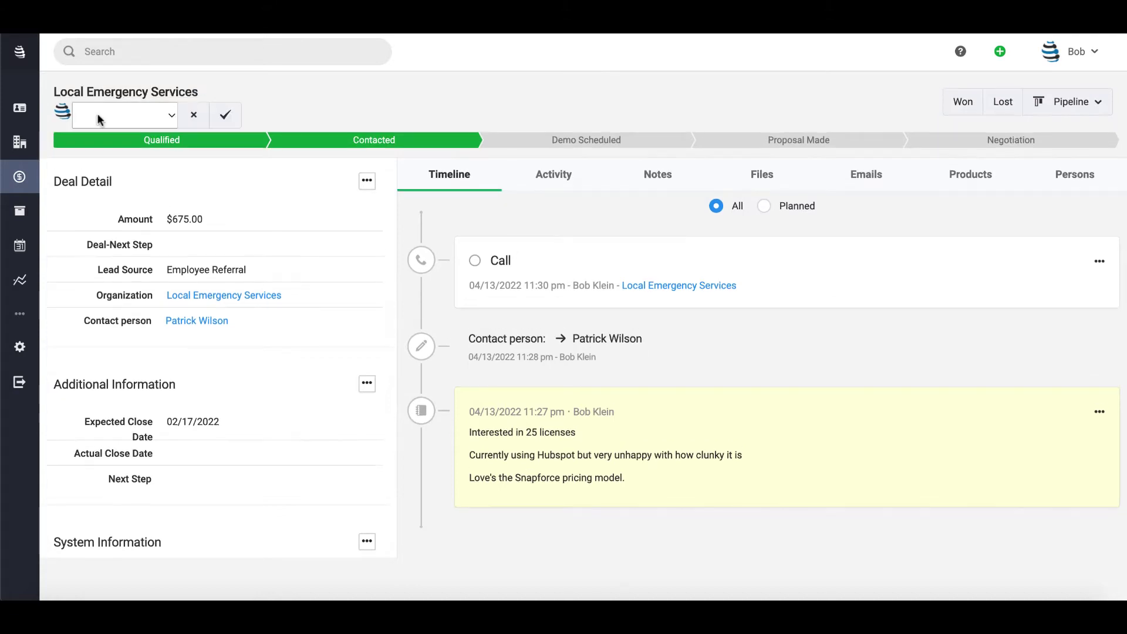
left_click(99, 114)
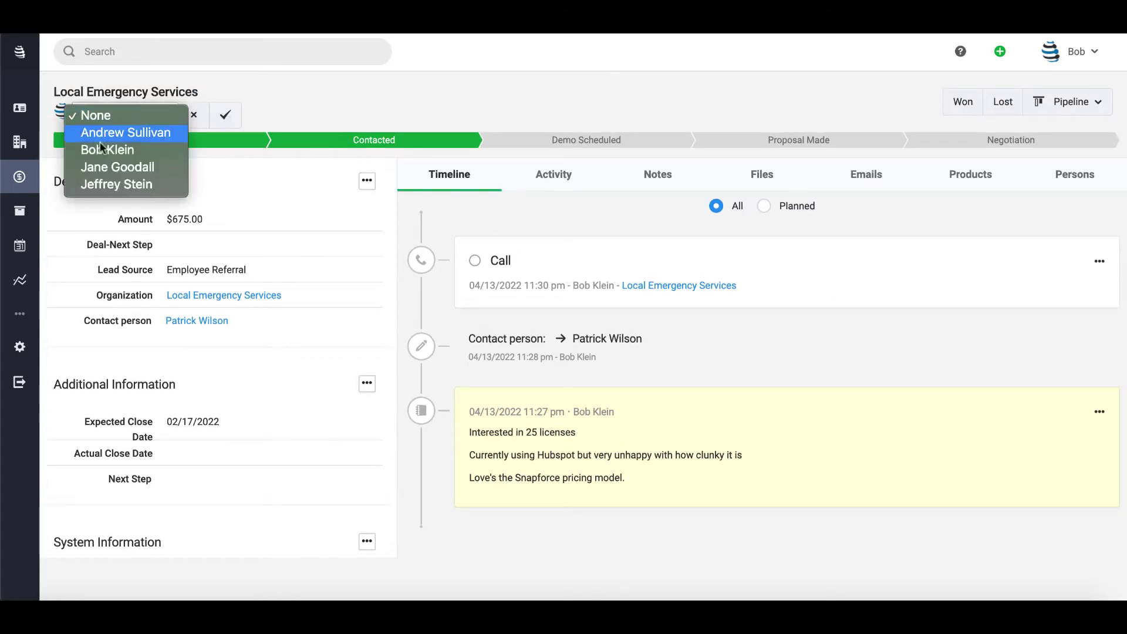
left_click(195, 115)
left_click(195, 115)
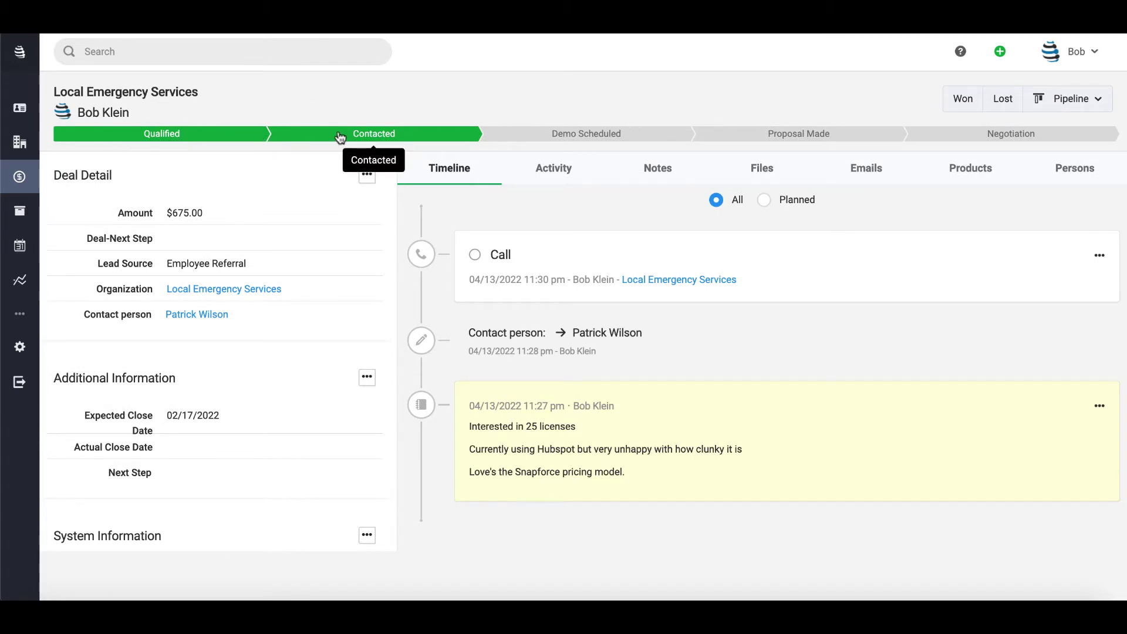
- Step the deal through Proposal Made back to Demo Scheduled, mark it Won, then reopen it
left_click(601, 140)
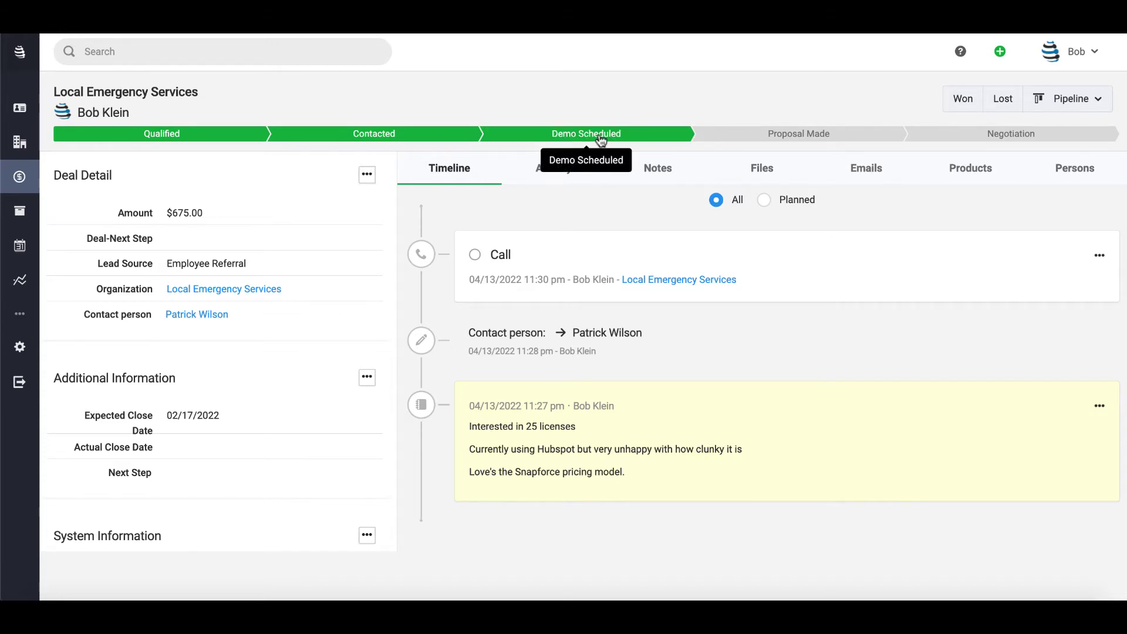
left_click(751, 138)
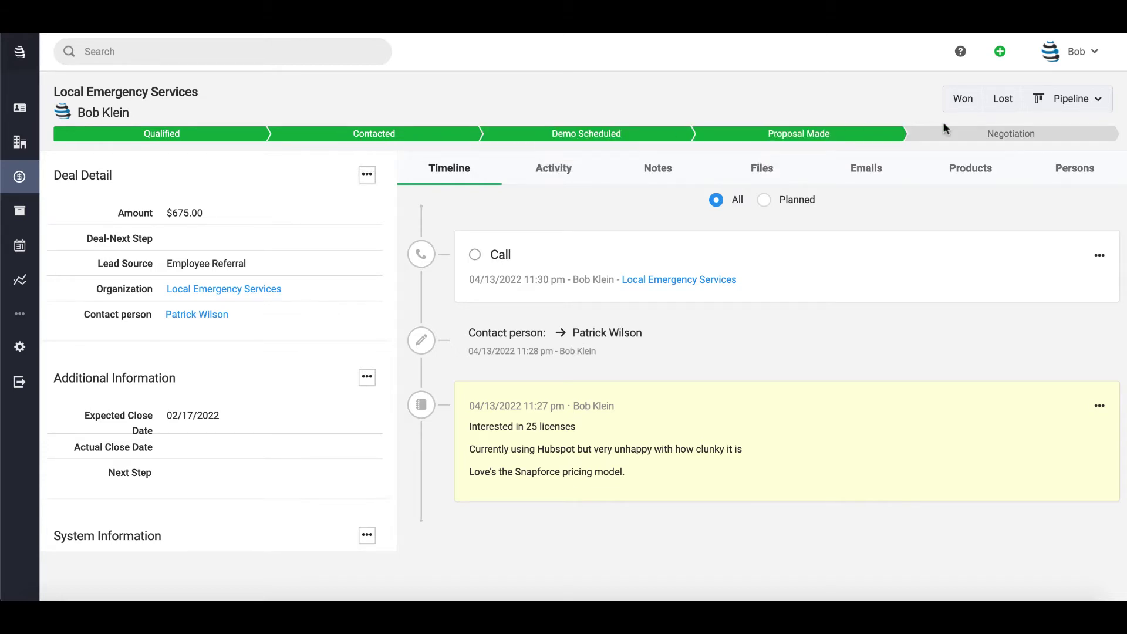
left_click(670, 140)
left_click(963, 98)
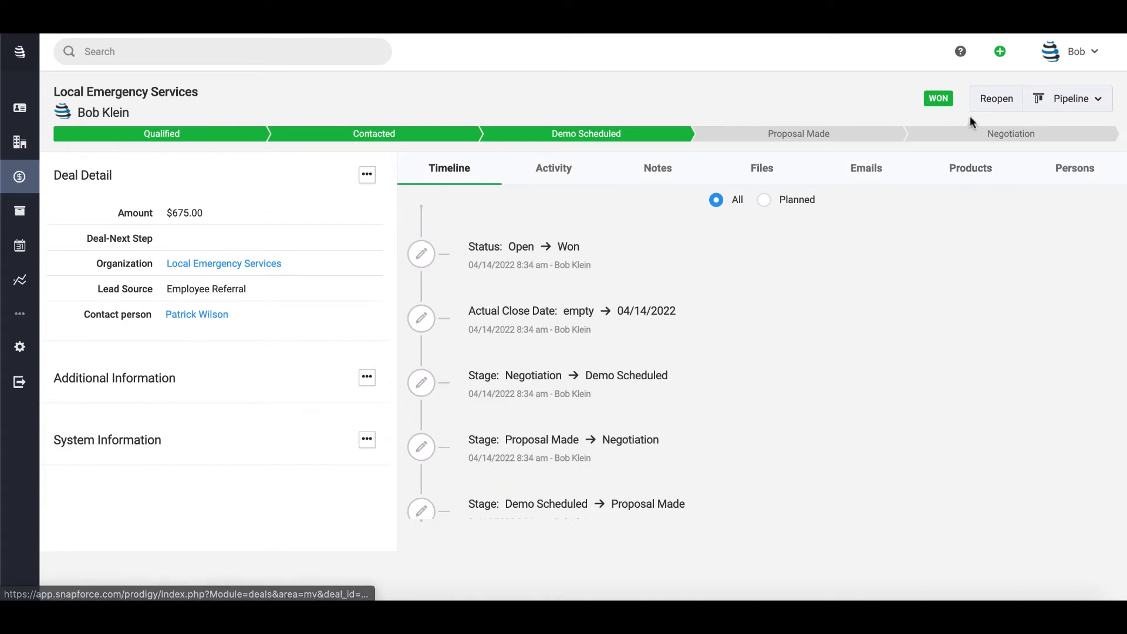
left_click(996, 100)
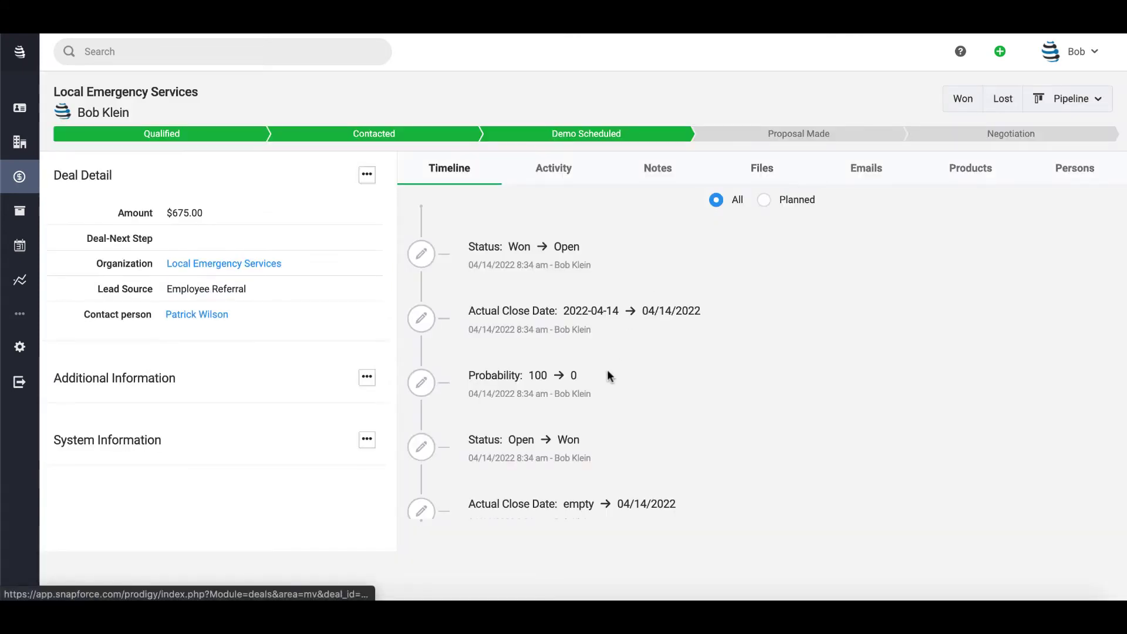
- Review the timeline entries, including the Actual Close Date change and Won-to-Open revert
scroll(607, 371, "down", 5)
scroll(607, 376, "down", 6)
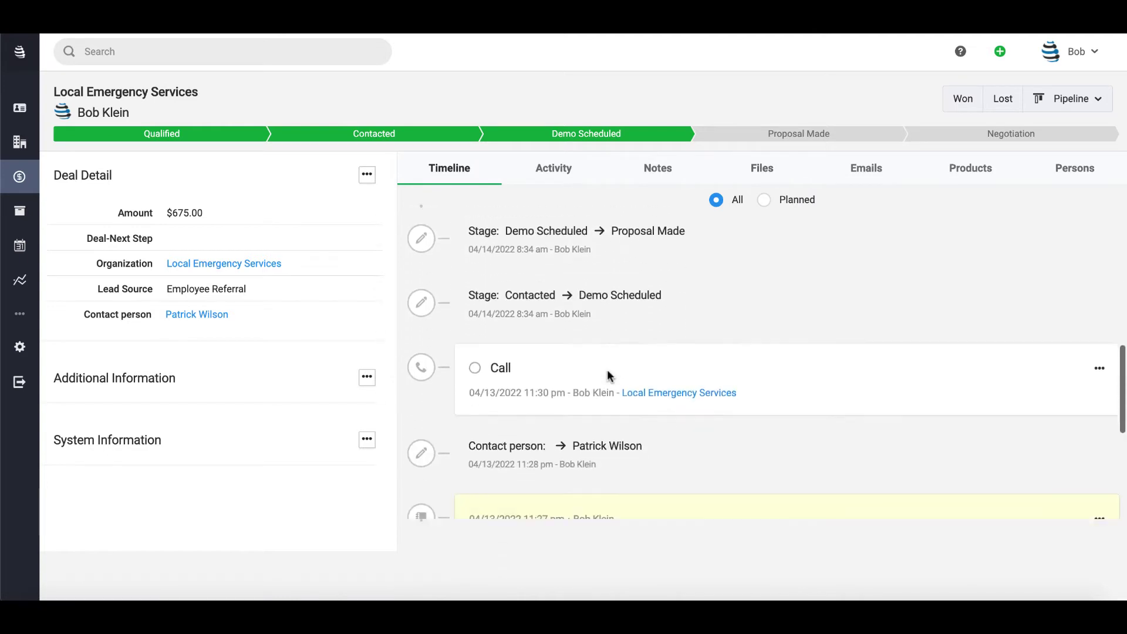
scroll(607, 376, "up", 5)
scroll(607, 369, "up", 6)
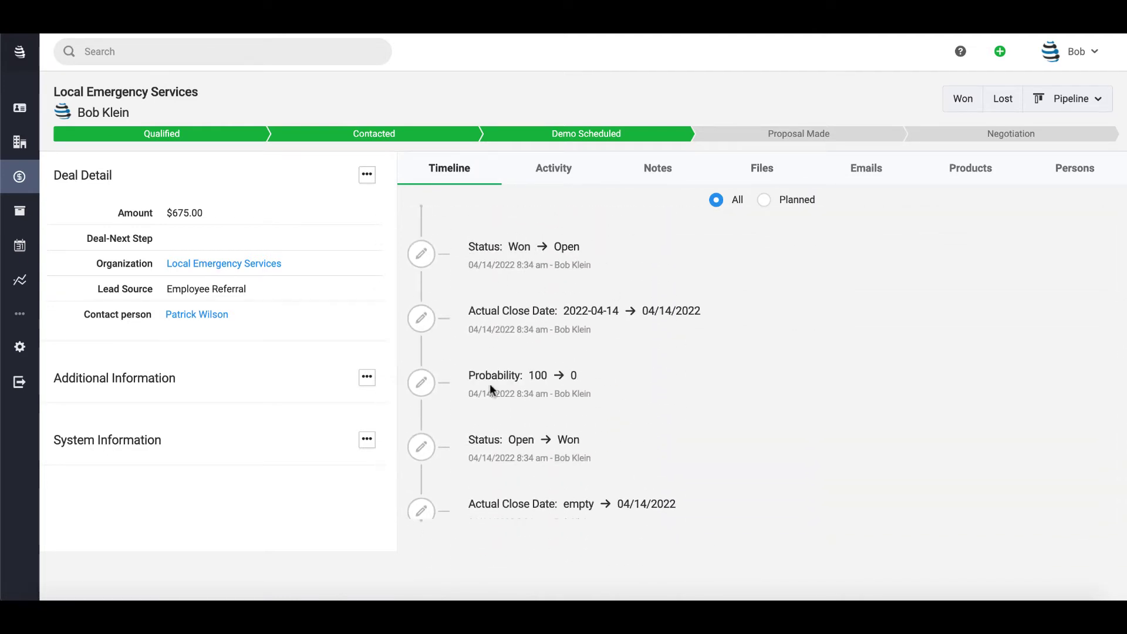
scroll(491, 390, "down", 3)
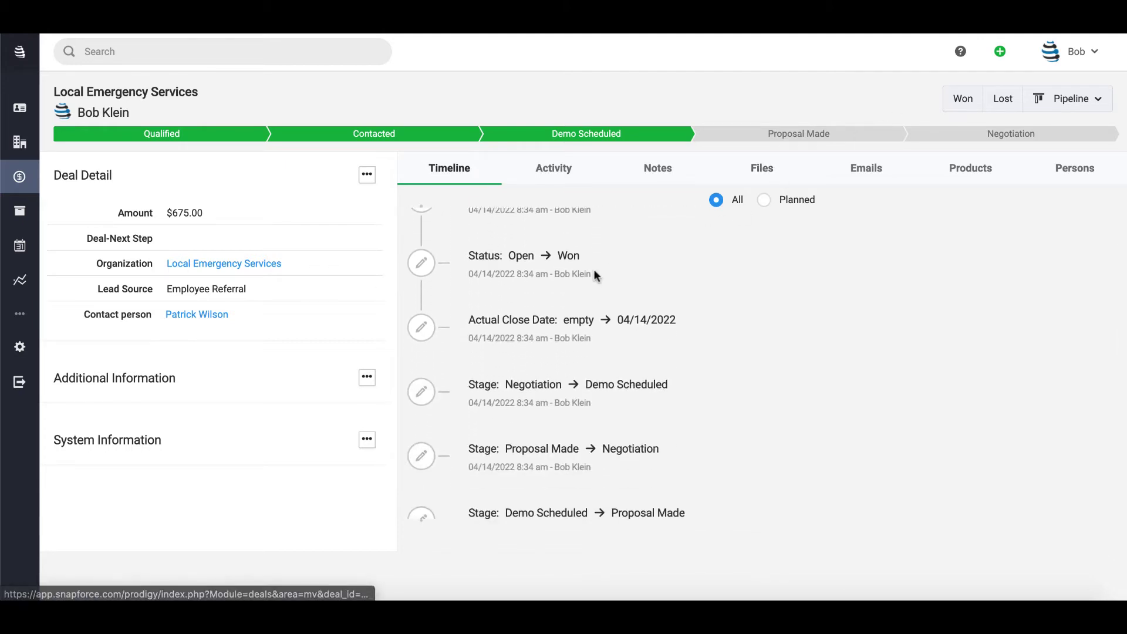
left_click_drag(469, 320, 692, 317)
scroll(670, 259, "up", 2)
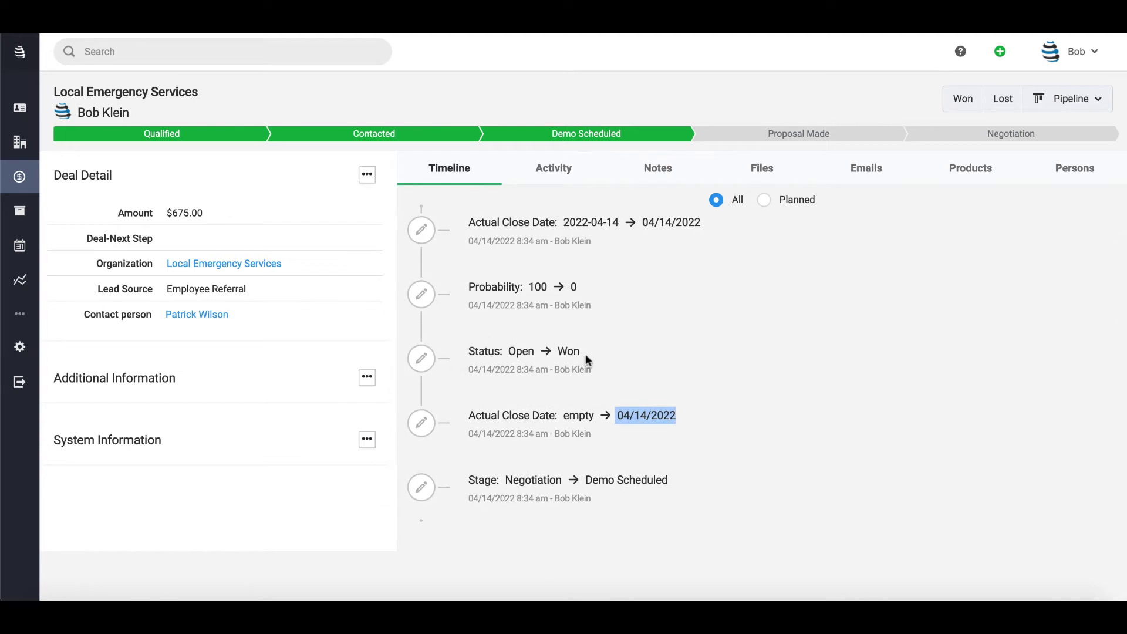
scroll(604, 282, "up", 1)
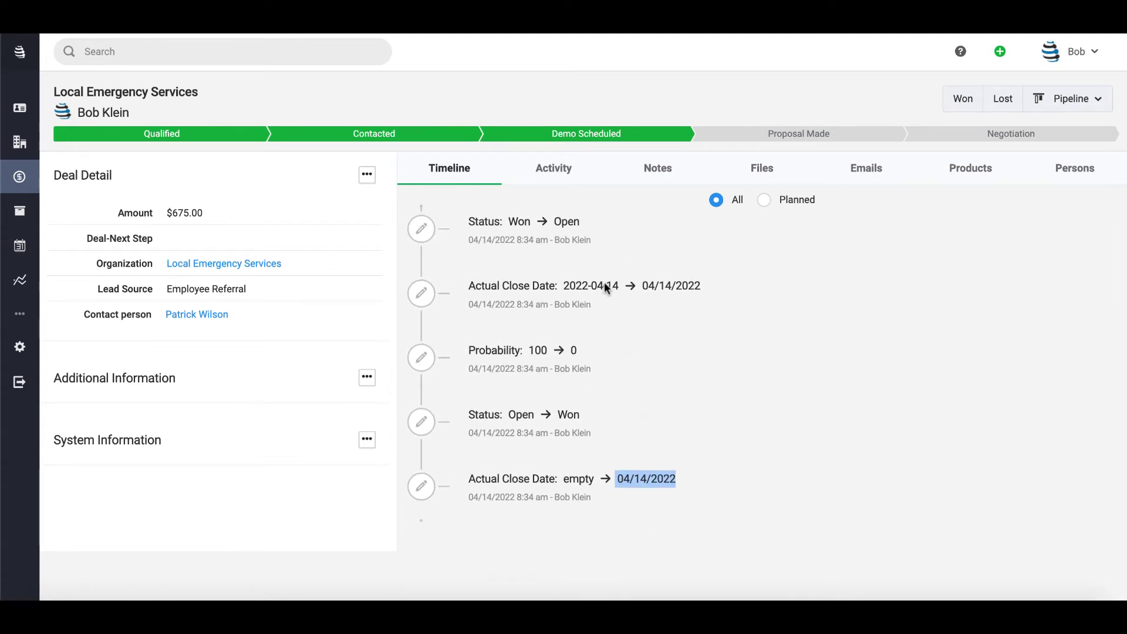
scroll(605, 284, "up", 1)
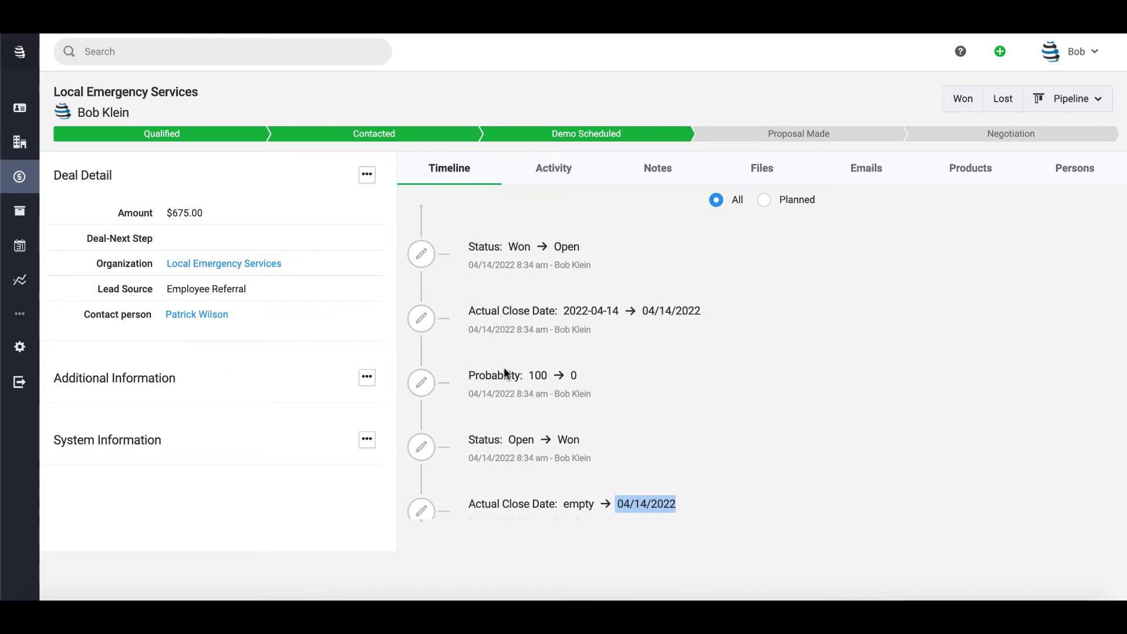
left_click(847, 334)
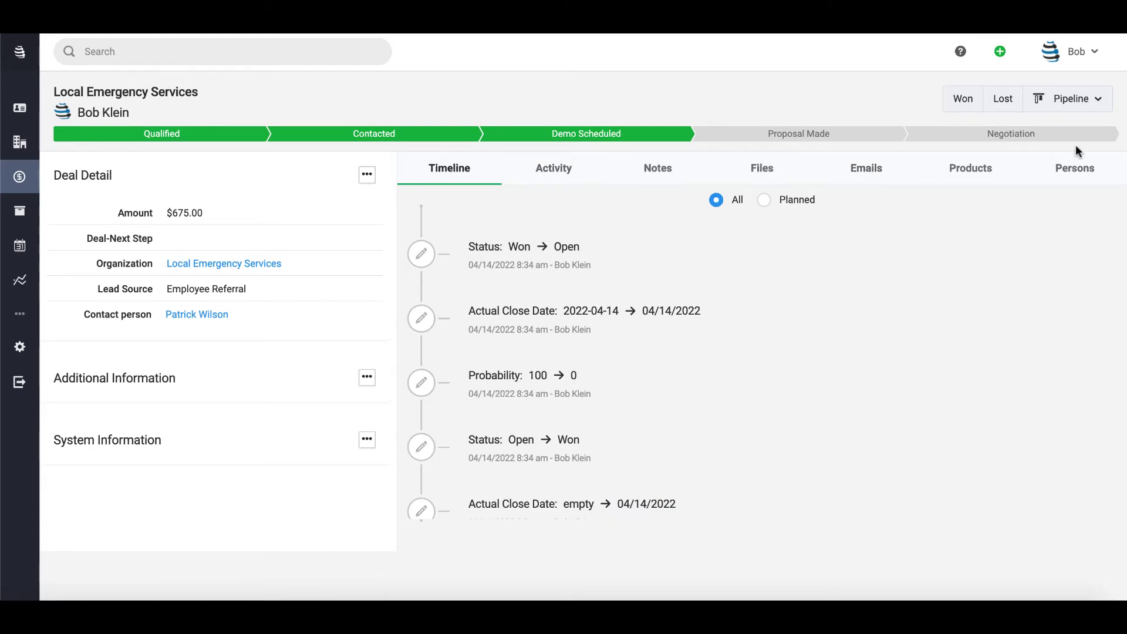
- Preview moving the deal to Onboarding at Signup to Snapforce, then cancel
left_click(1080, 106)
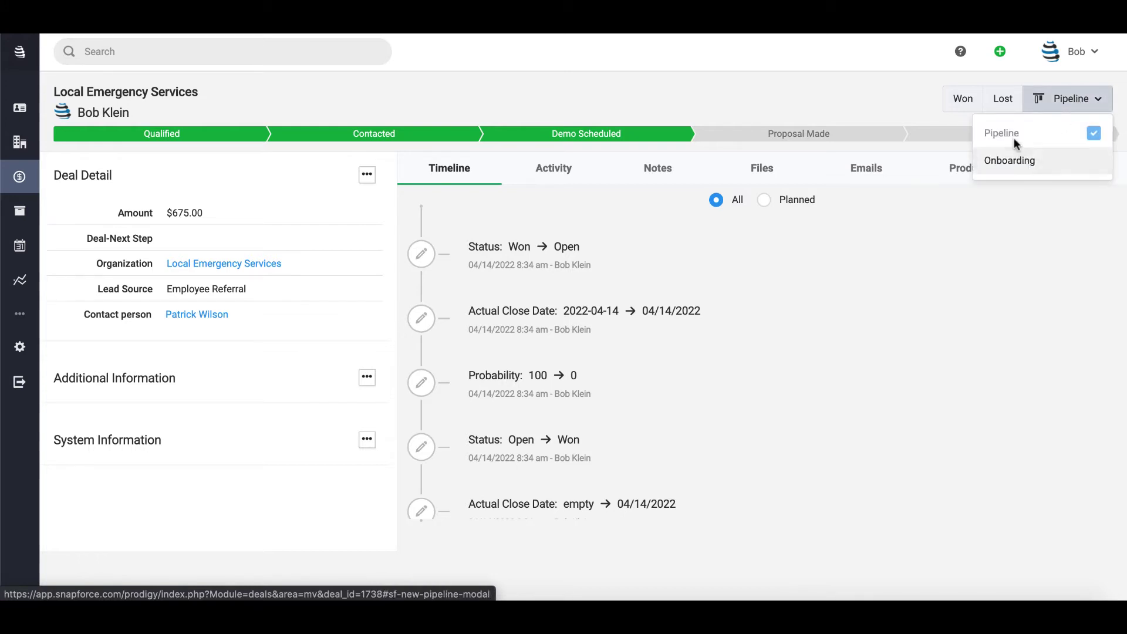
left_click(1013, 160)
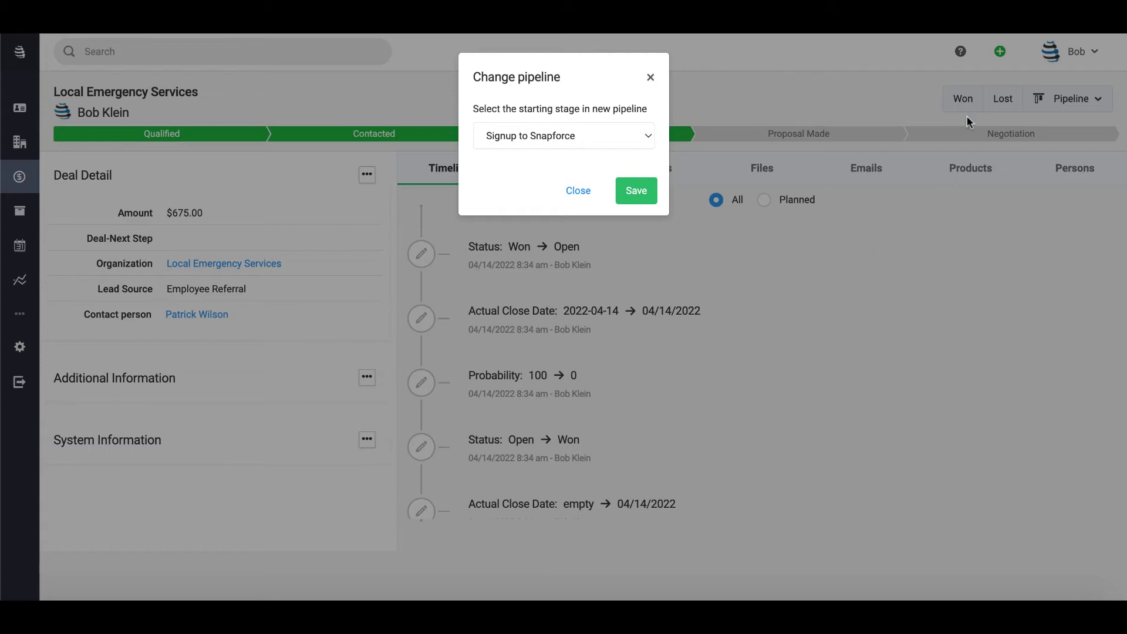
left_click(569, 136)
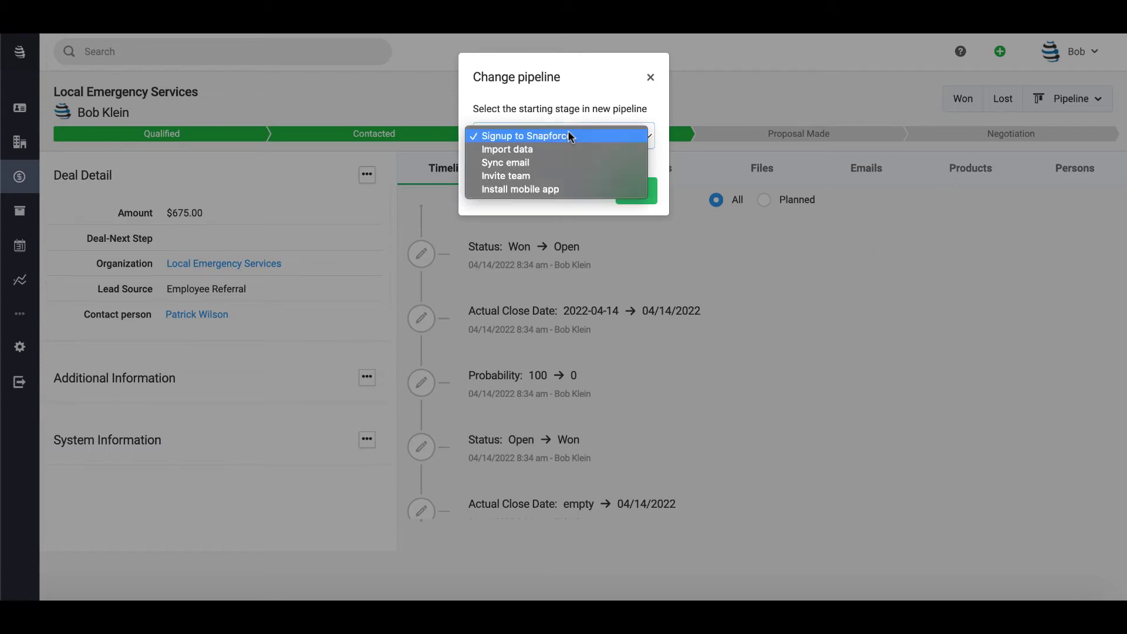
left_click(518, 135)
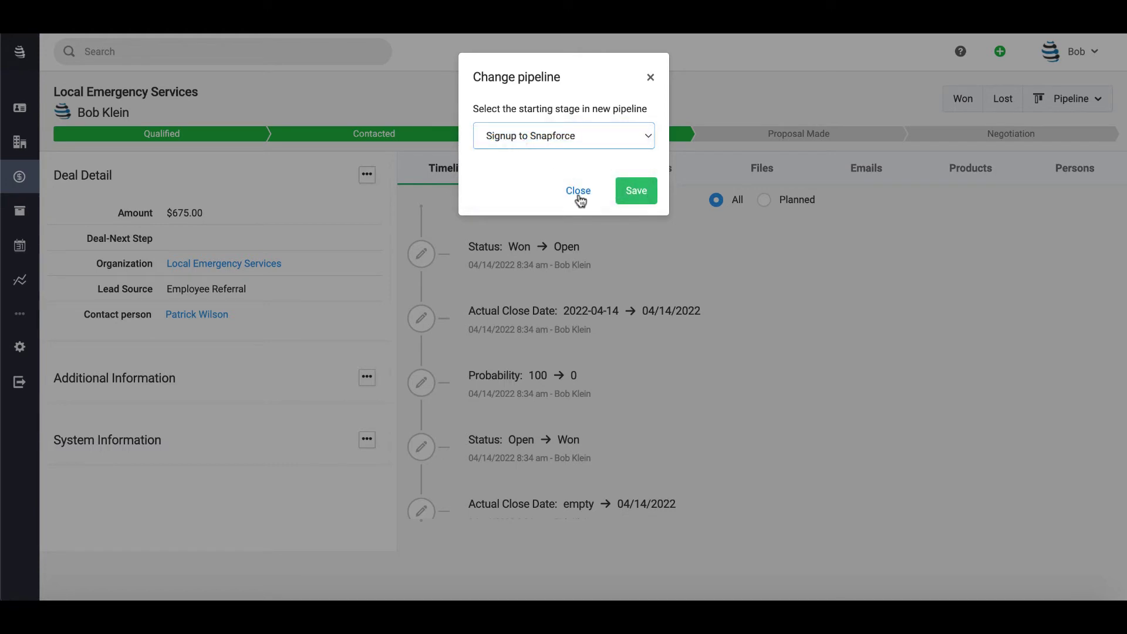
left_click(578, 192)
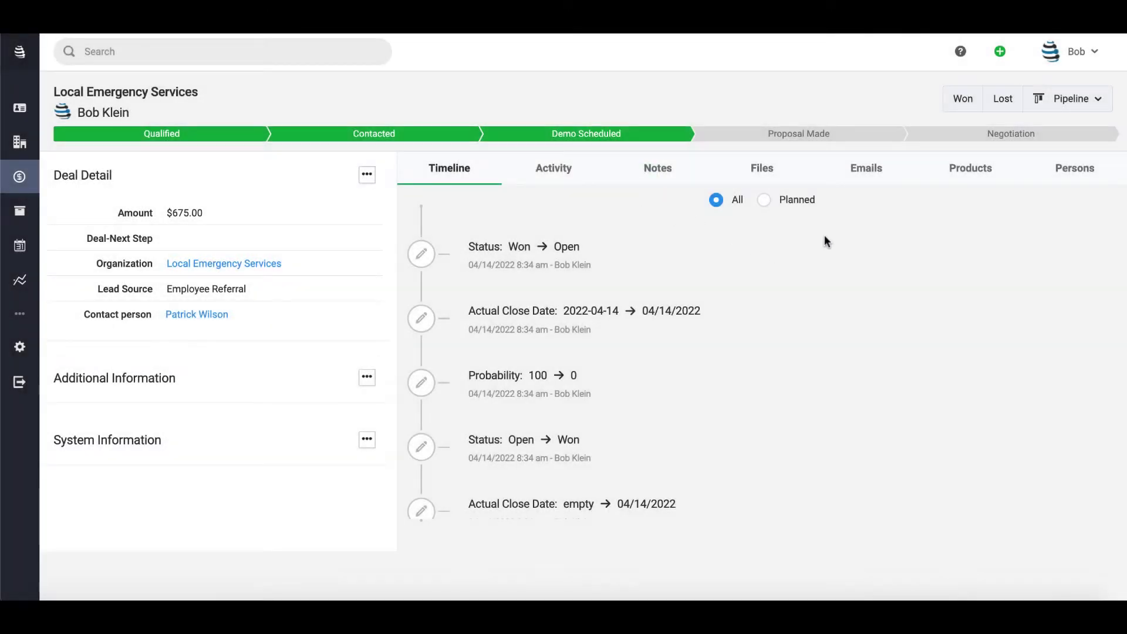
- Mark the deal Won and move it into Onboarding starting at Signup to Snapforce
left_click(964, 98)
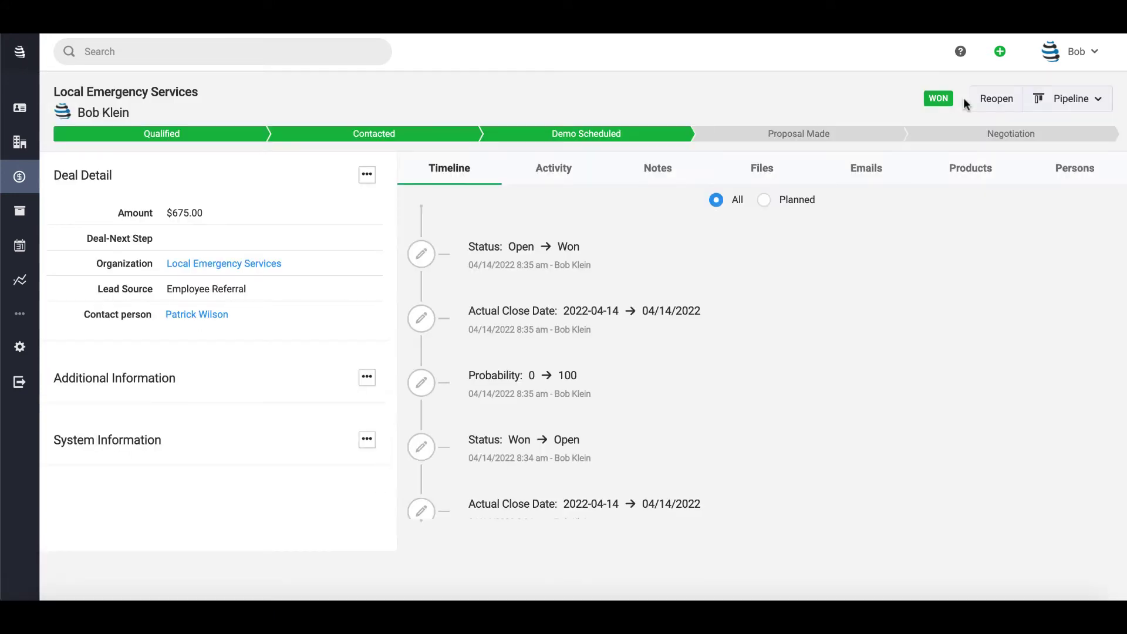
left_click(1087, 98)
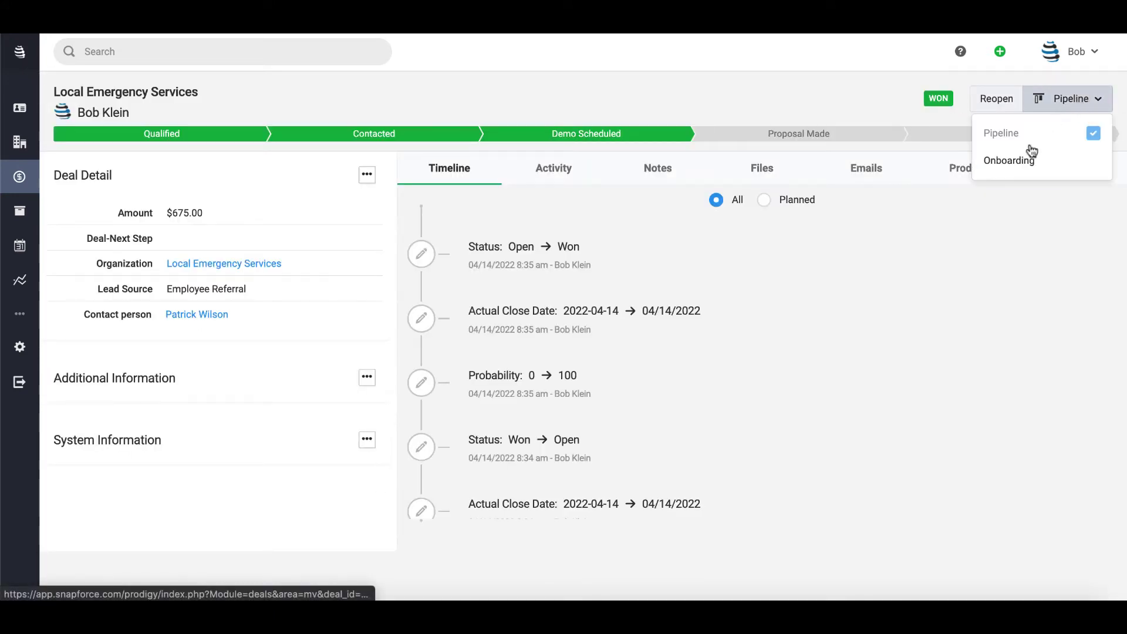
left_click(1025, 157)
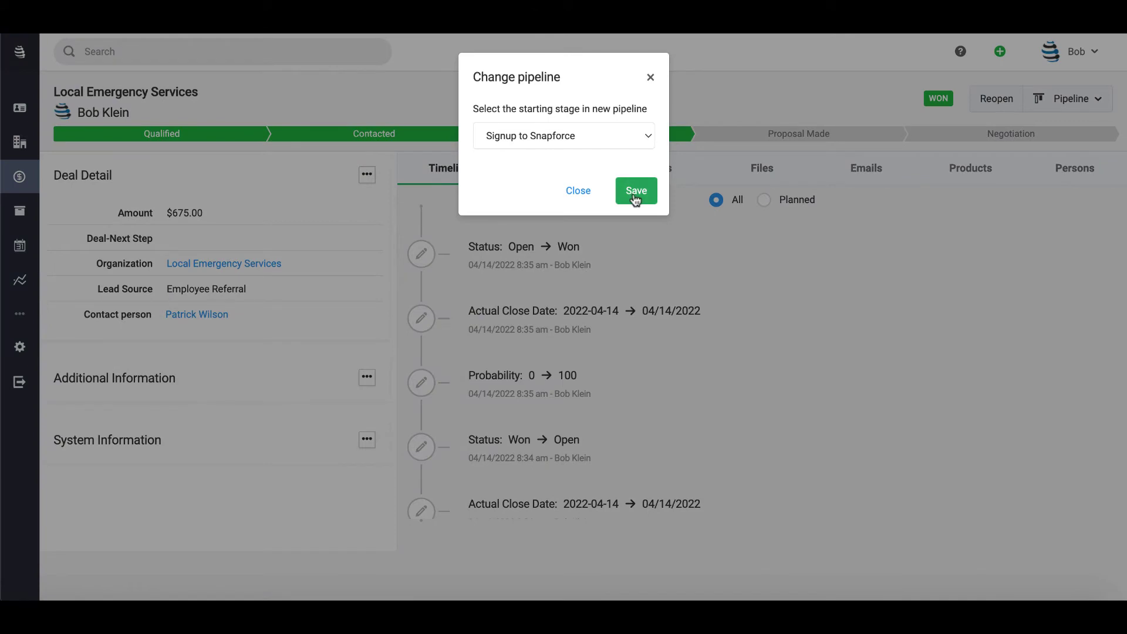
left_click(634, 192)
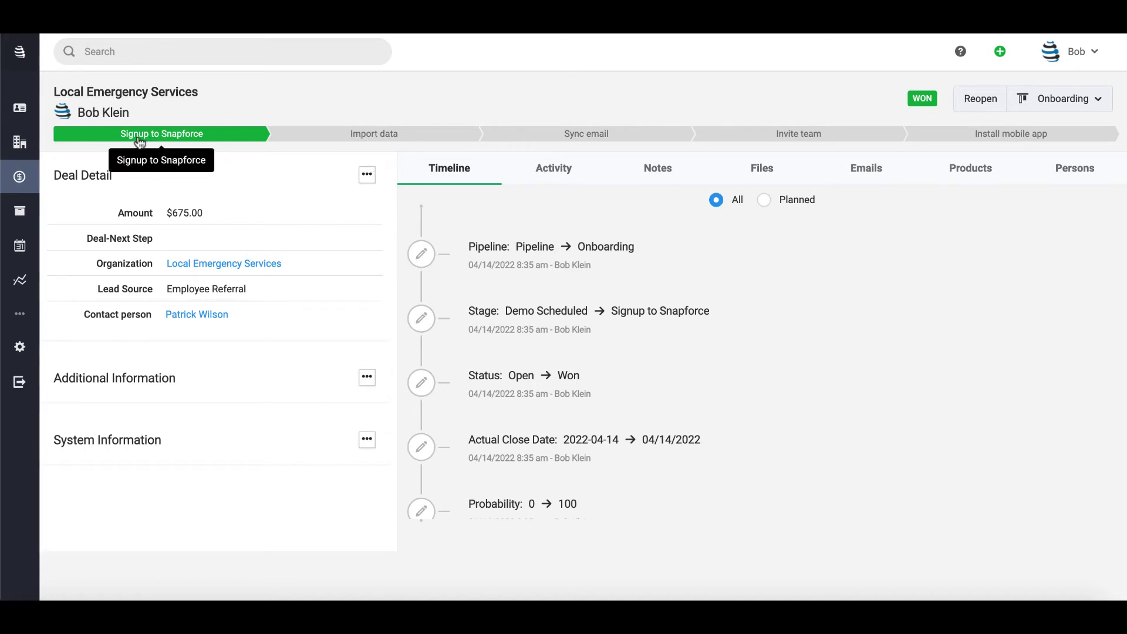
- Advance the deal to Import data and then Sync email in the Onboarding stage bar
left_click(402, 136)
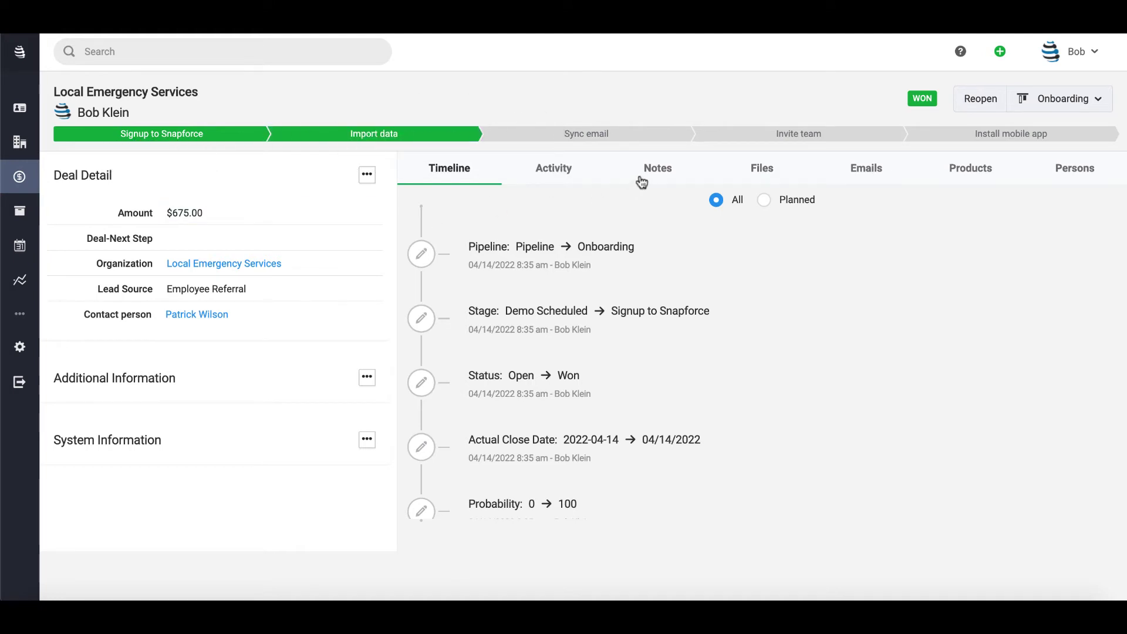
left_click(646, 137)
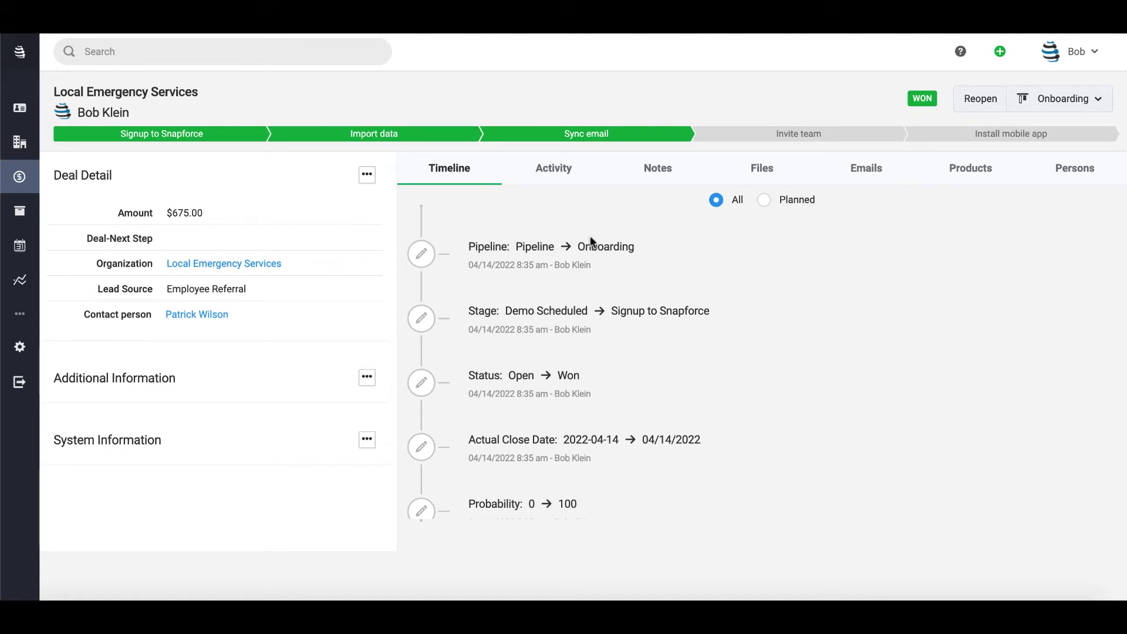
scroll(617, 223, "down", 3)
scroll(616, 220, "up", 3)
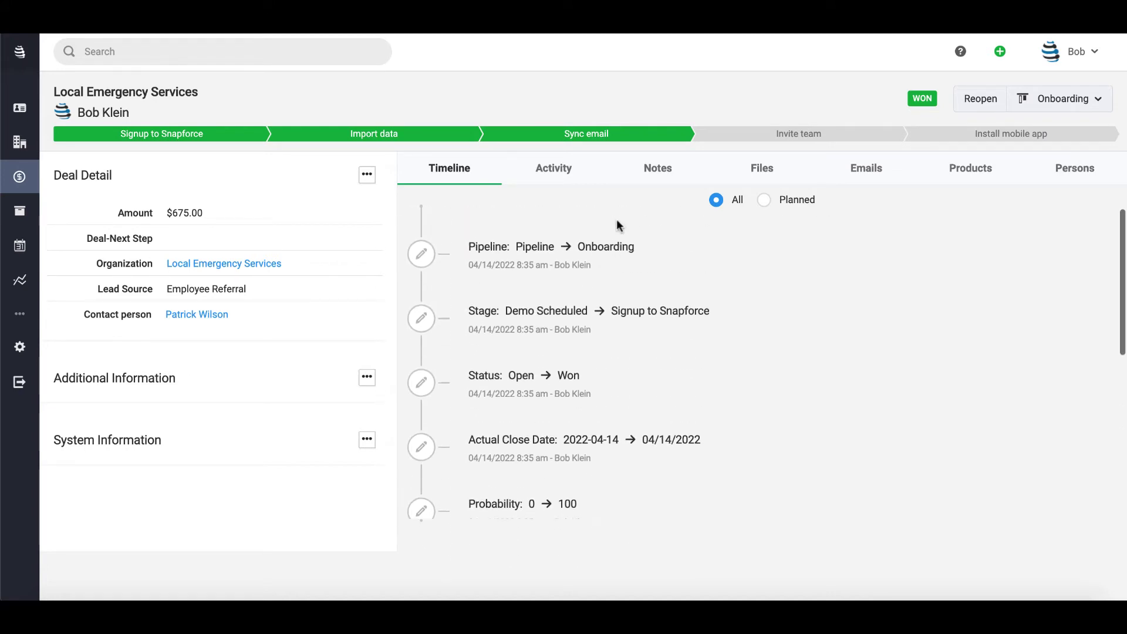
left_click(561, 177)
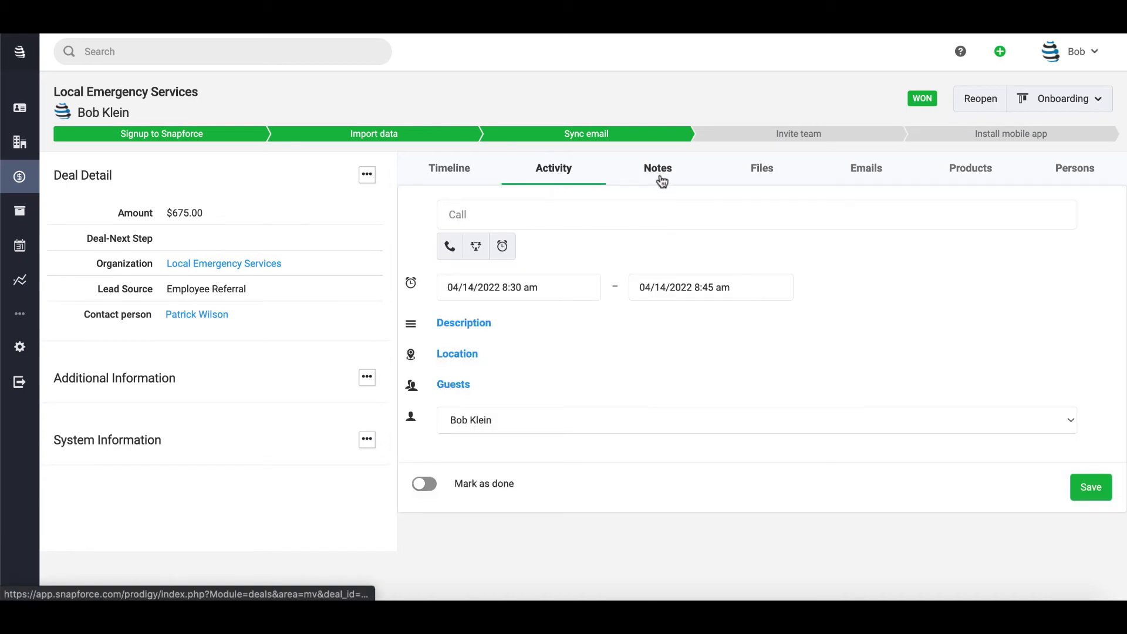
- Save a call activity for 04/14/2022, 8:30–8:45 am, inviting the company support e-mail as guest
left_click(662, 179)
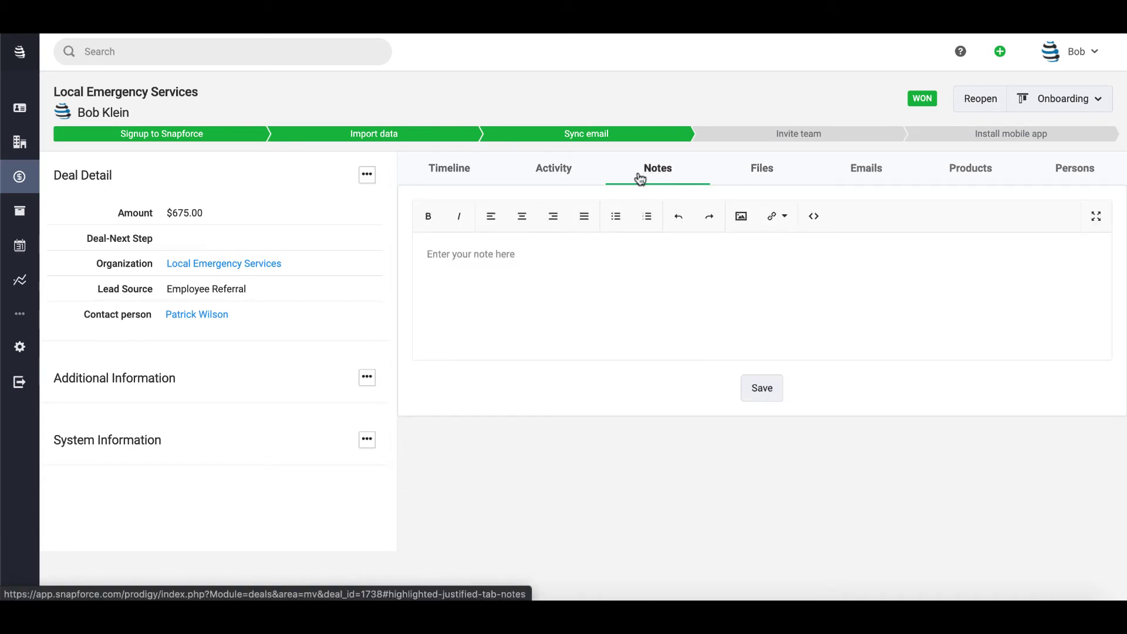
left_click(564, 175)
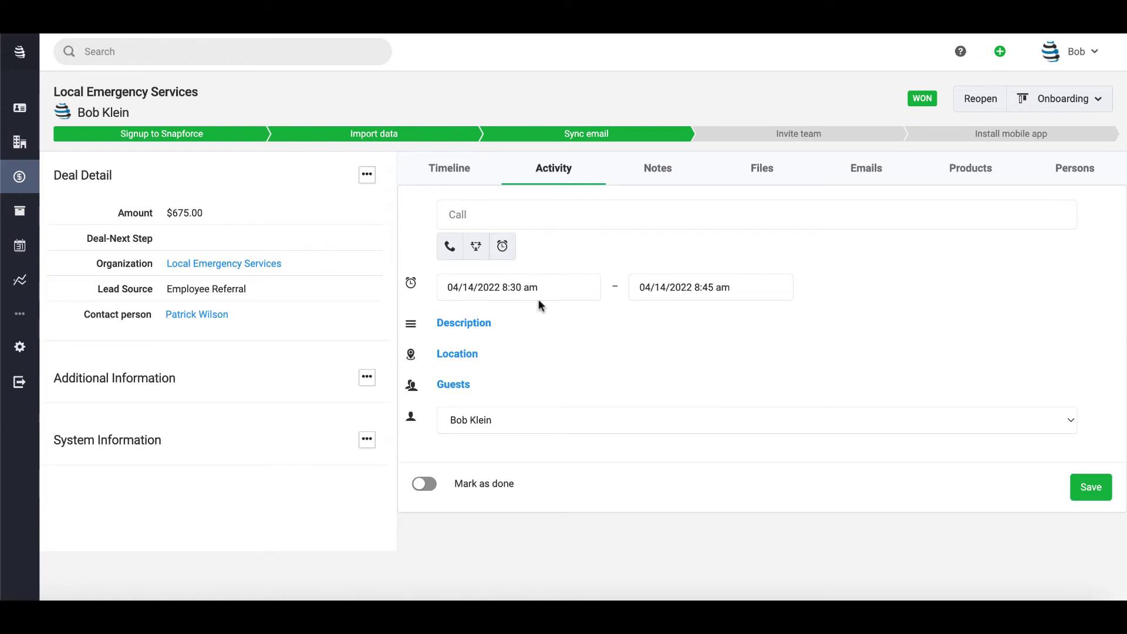
left_click(443, 385)
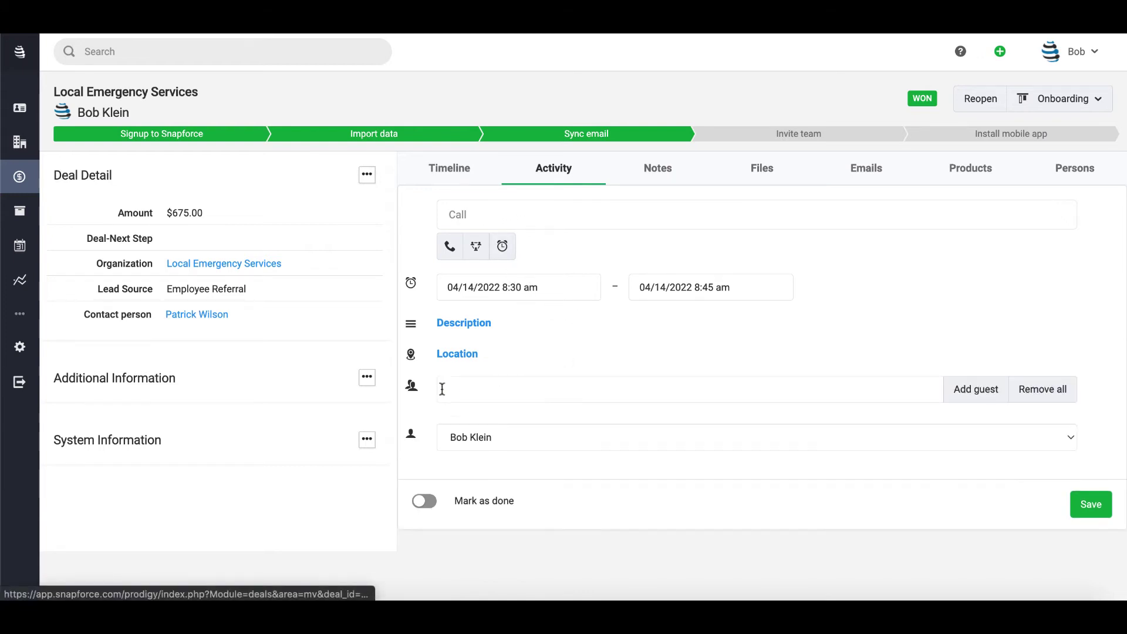
left_click(538, 393)
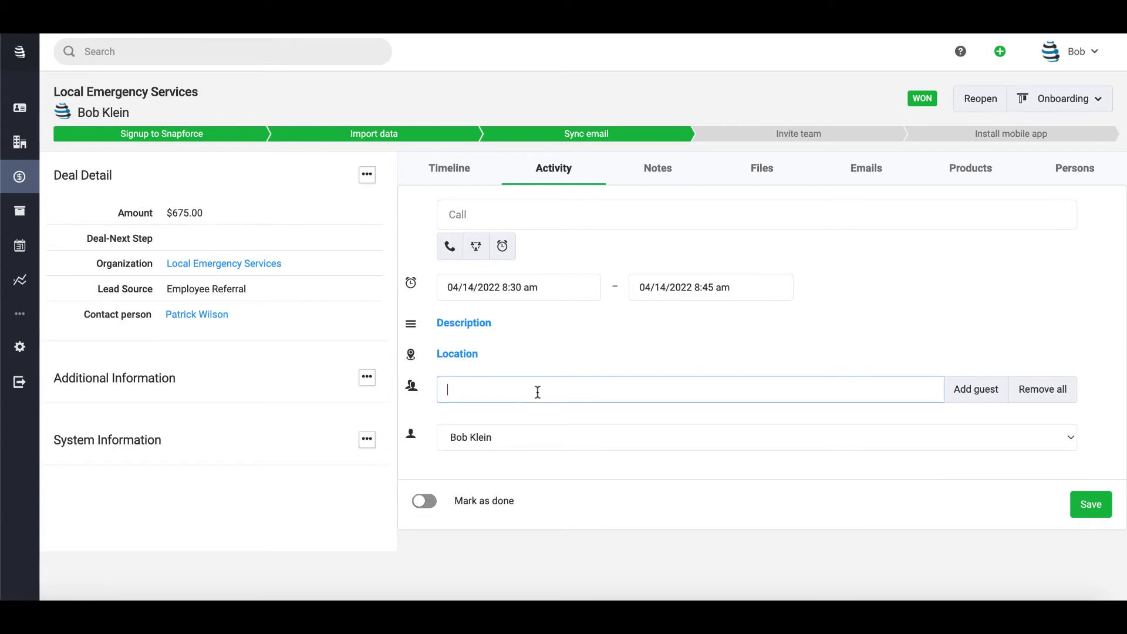
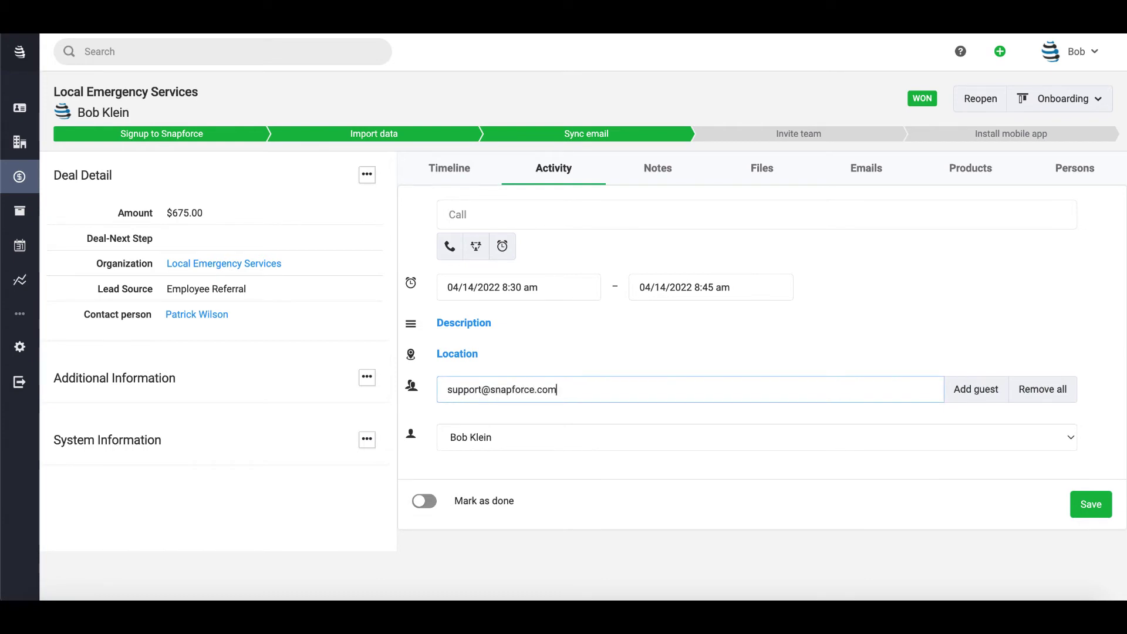
left_click(984, 392)
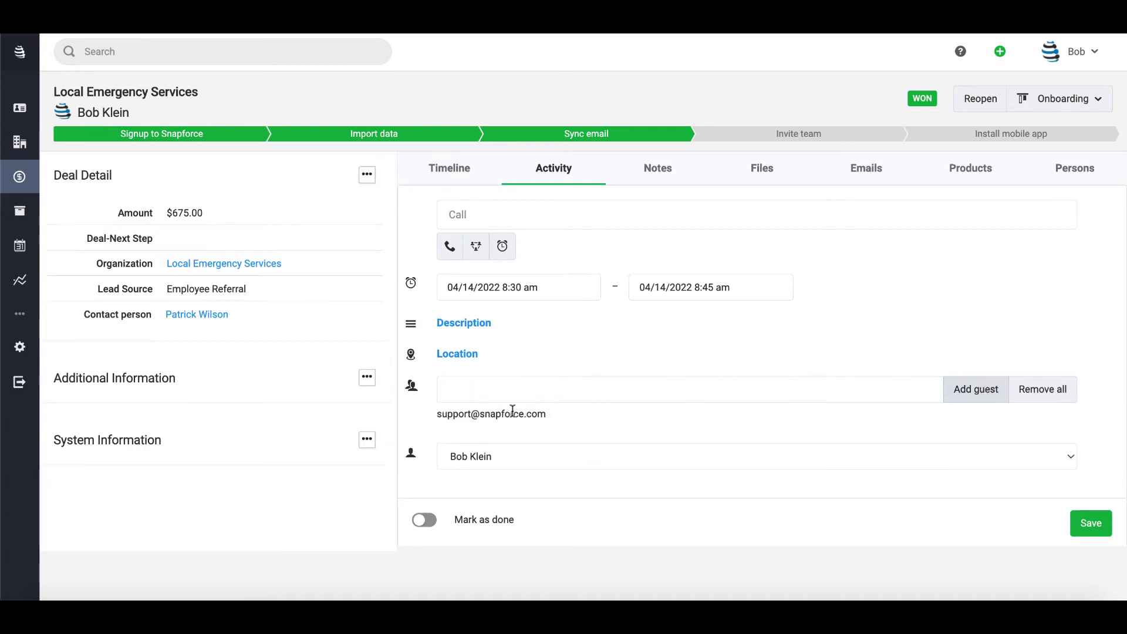
left_click(1088, 534)
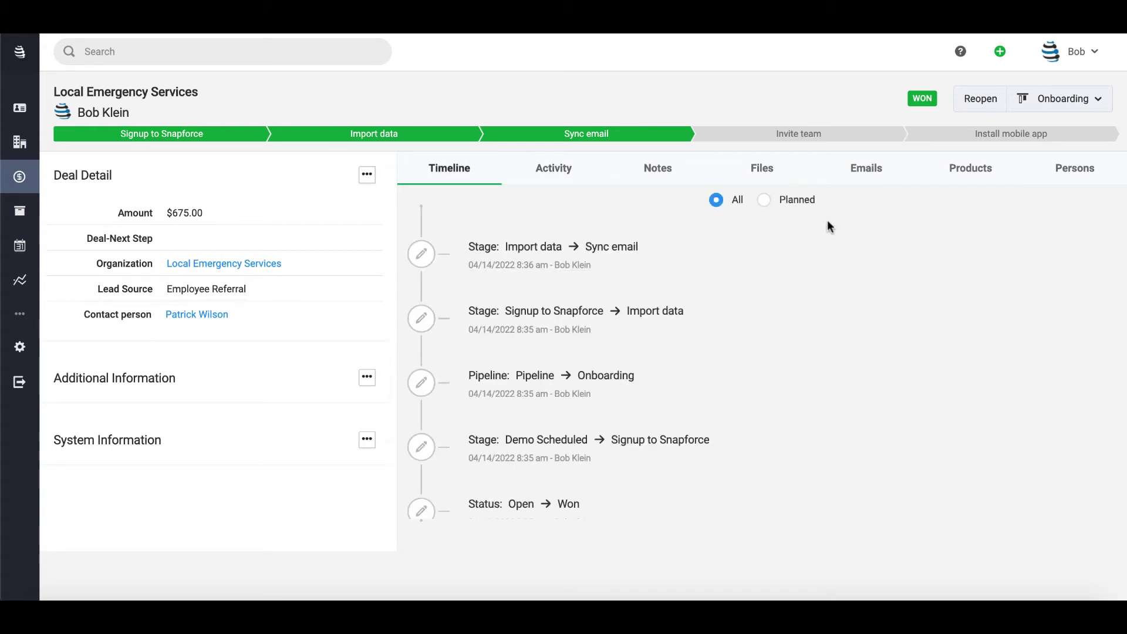
- Save the note 'closed the deal!' on the deal and show its Files upload area
left_click(795, 204)
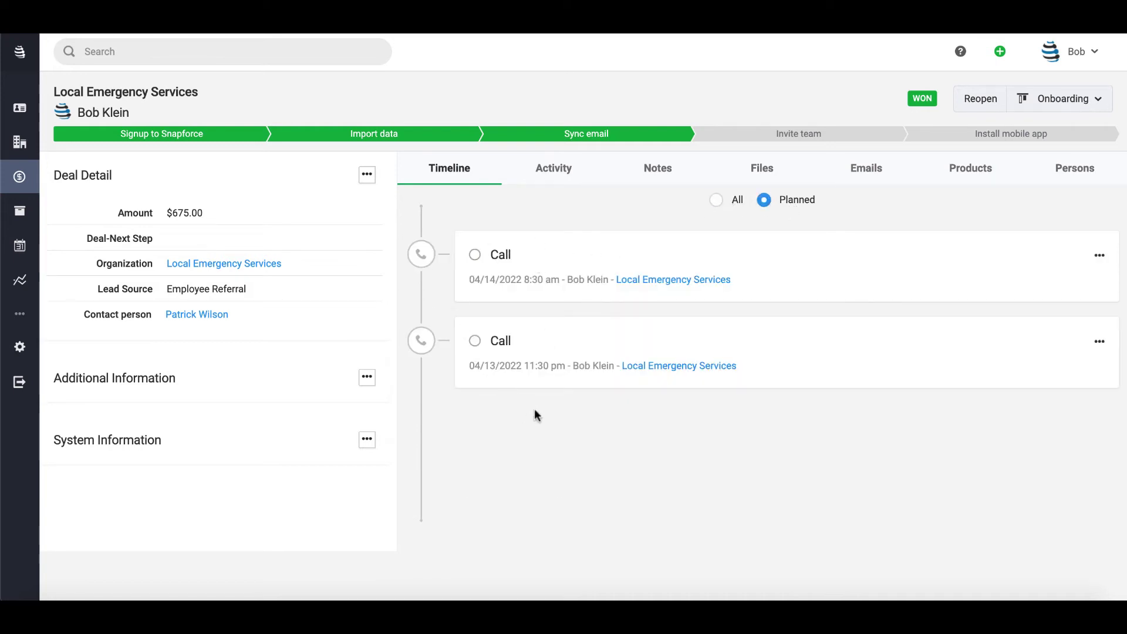
left_click(738, 201)
left_click(637, 169)
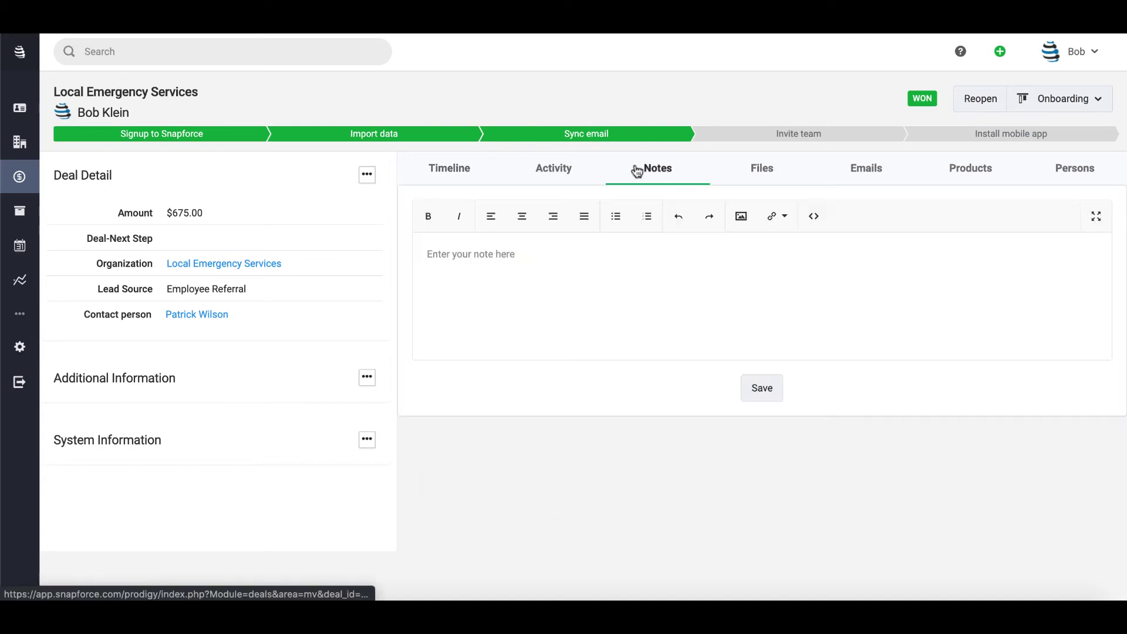
left_click(523, 304)
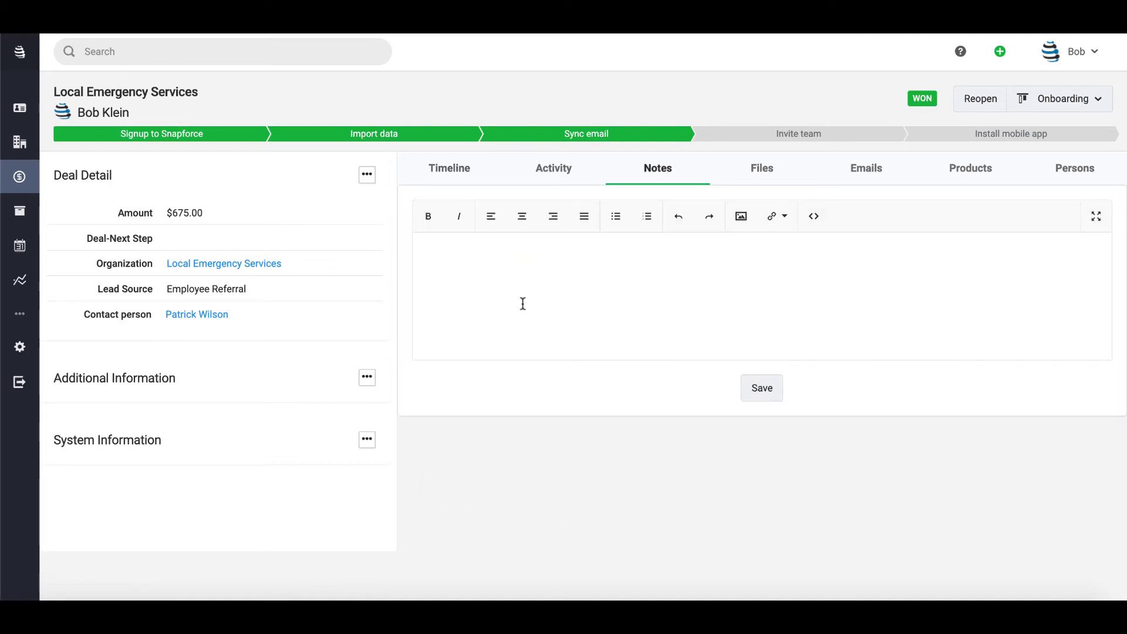
type("closed the deal!")
left_click(761, 393)
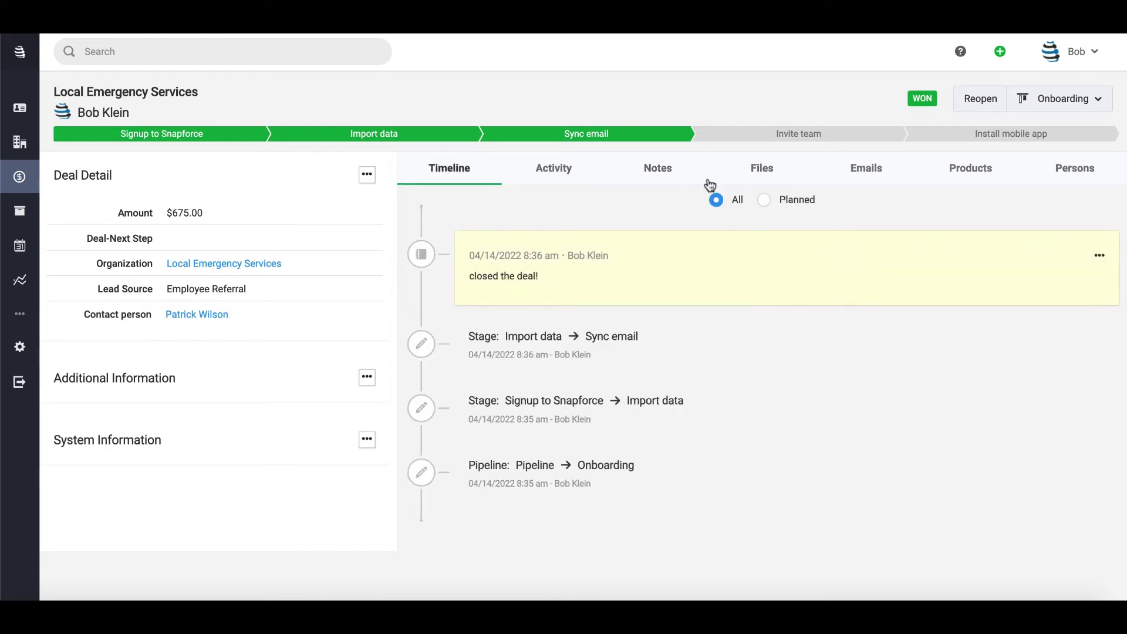
left_click(766, 171)
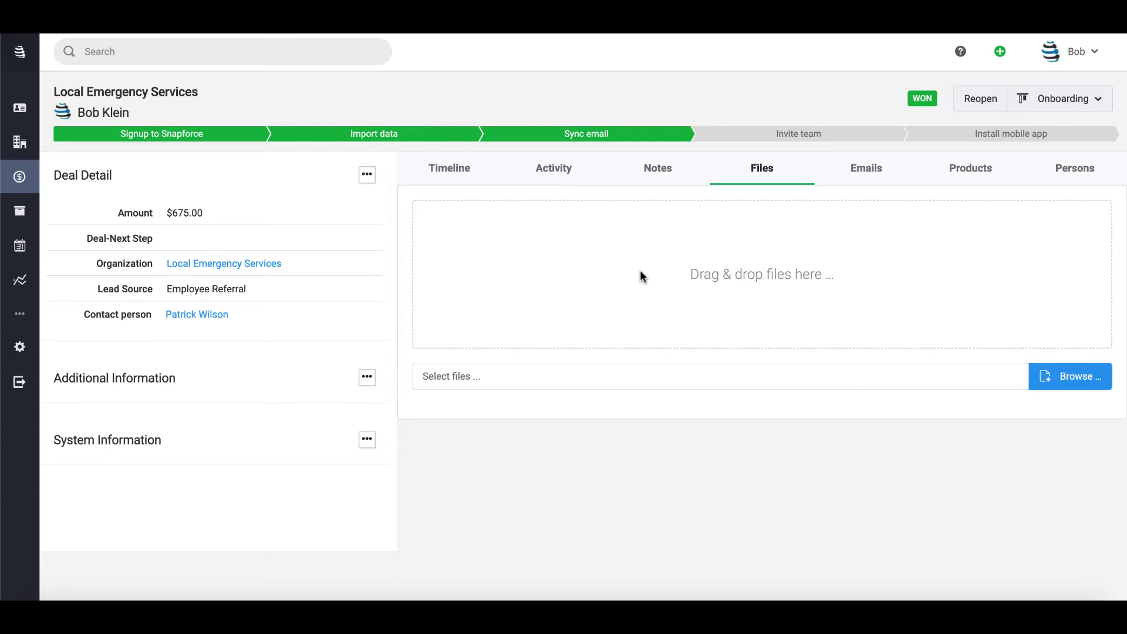
- Glance at the e-mail composer and templates, then show the US Dollar products table
left_click(859, 167)
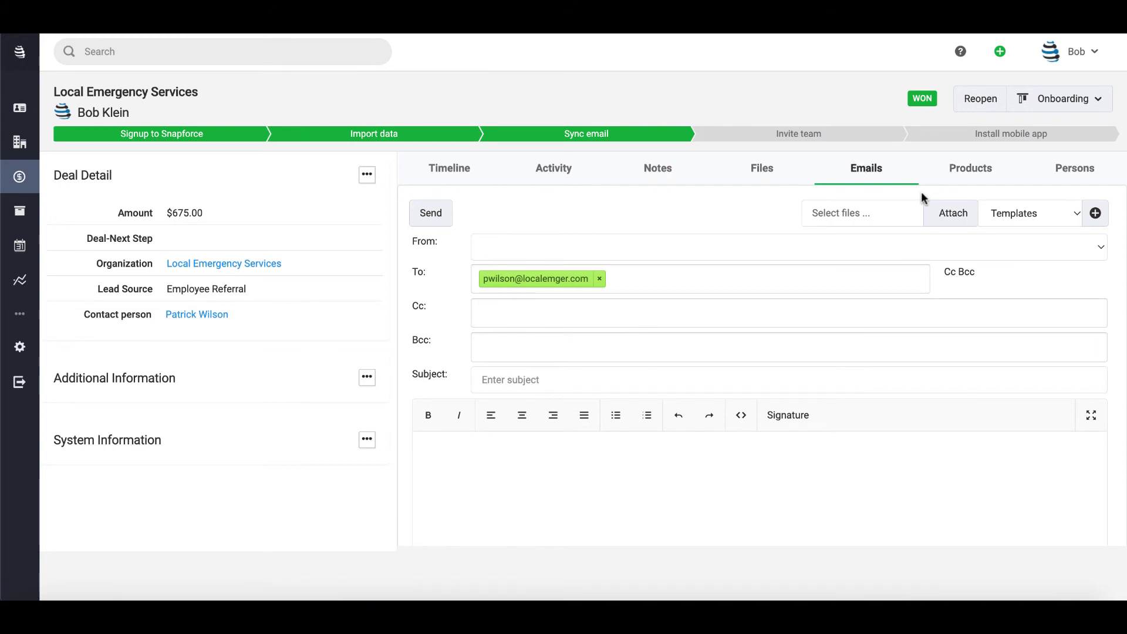
left_click(1011, 217)
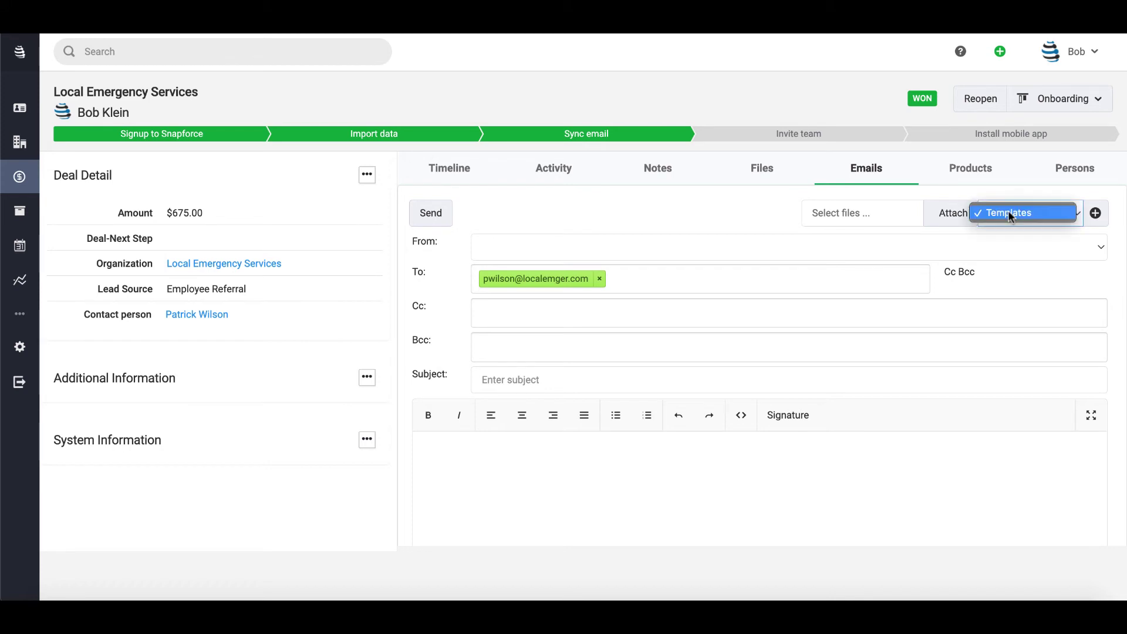
left_click(1011, 215)
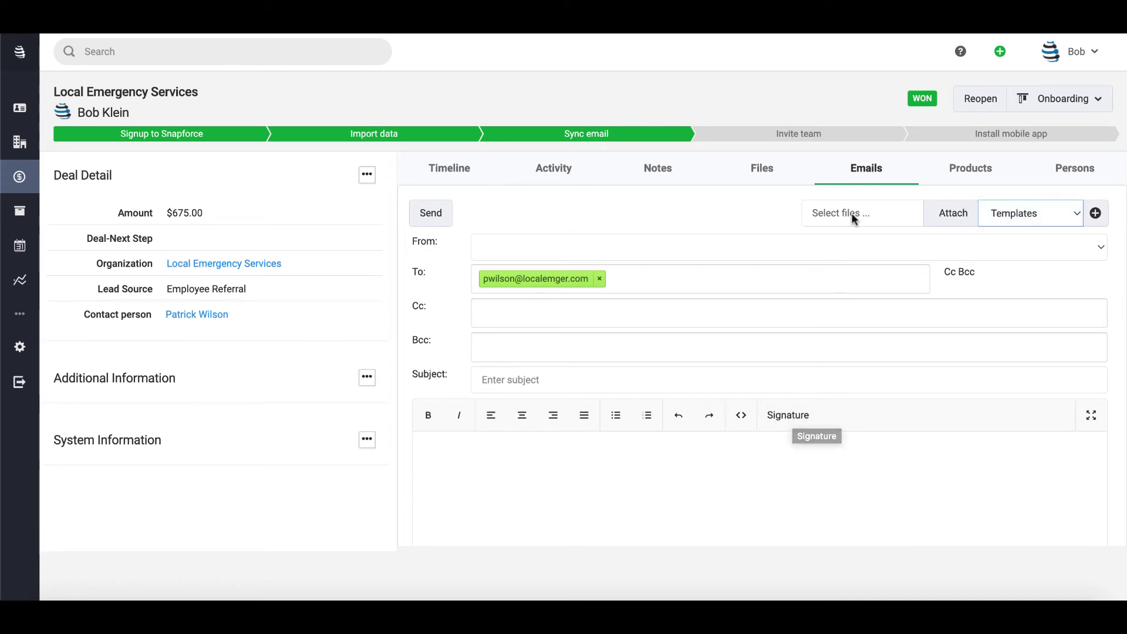
left_click(962, 172)
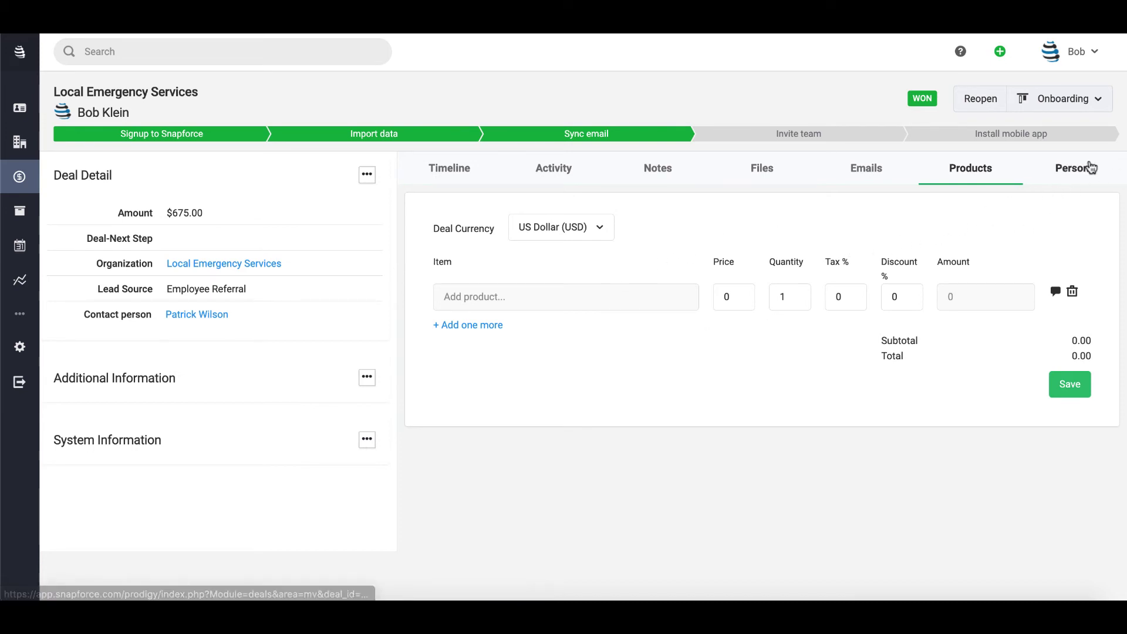
- On the Persons tab, link an existing contact and create a new person by typed name
left_click(1089, 168)
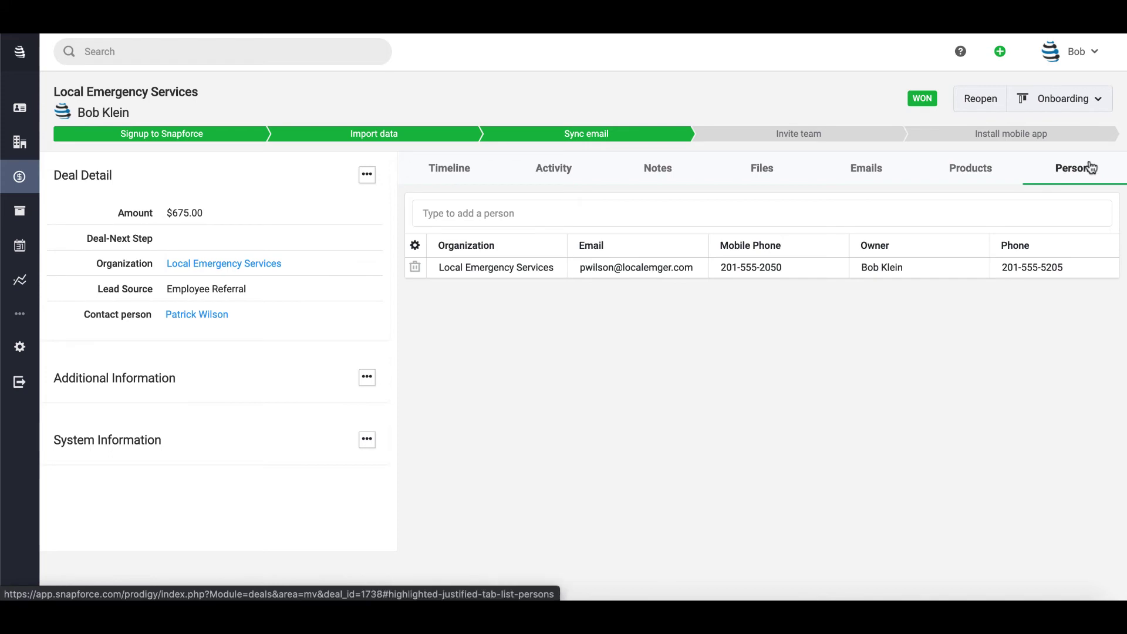
mouse_move(68, 311)
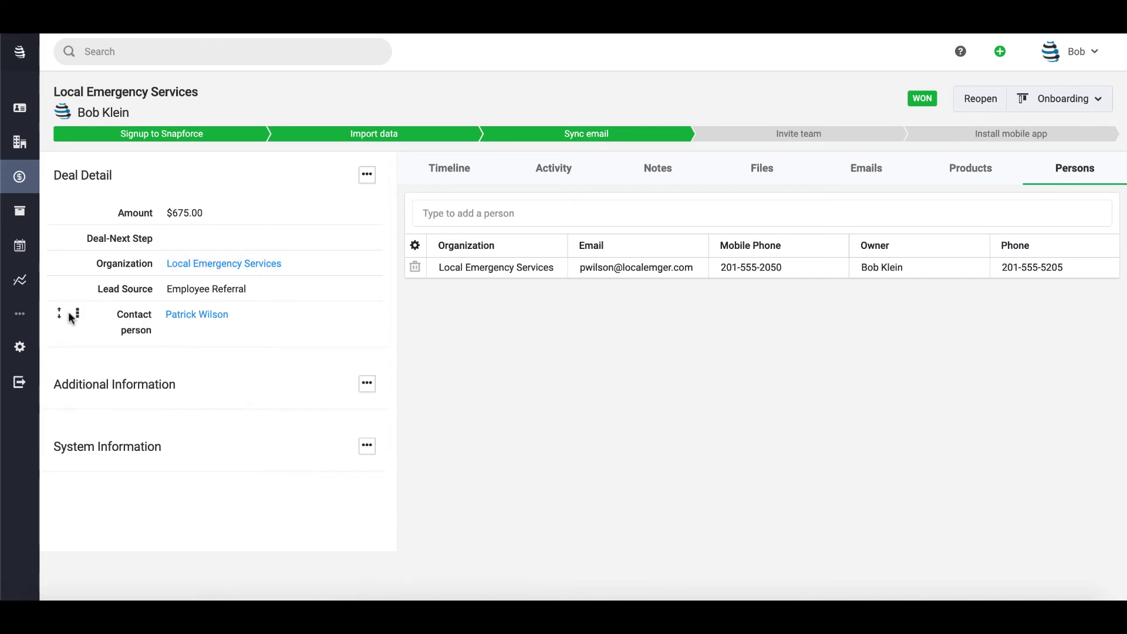
mouse_move(212, 329)
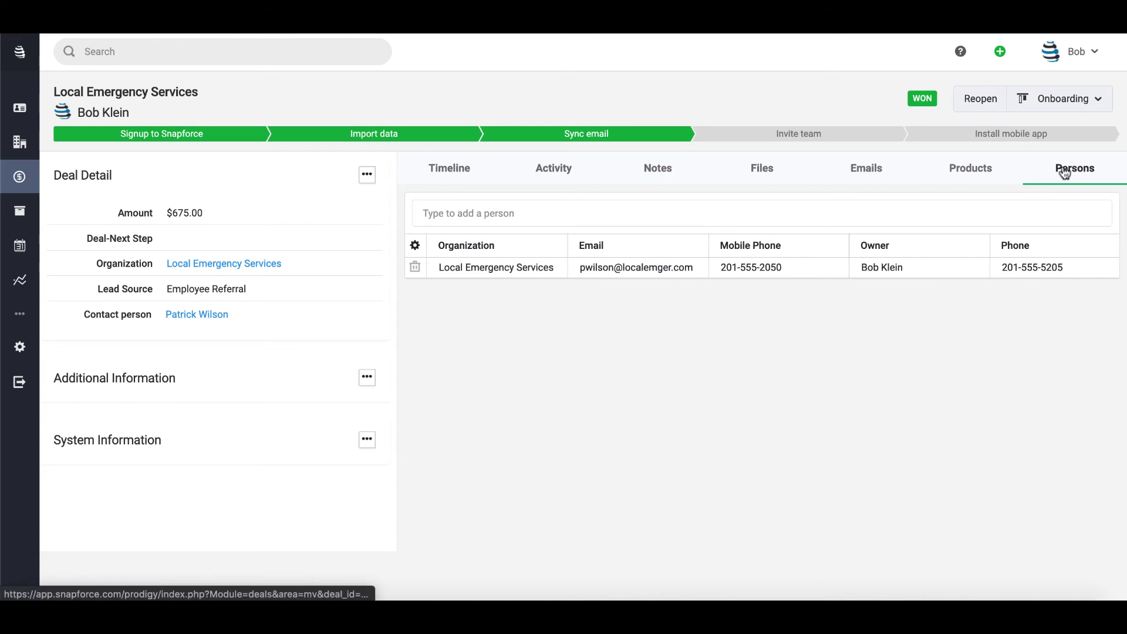
left_click(674, 204)
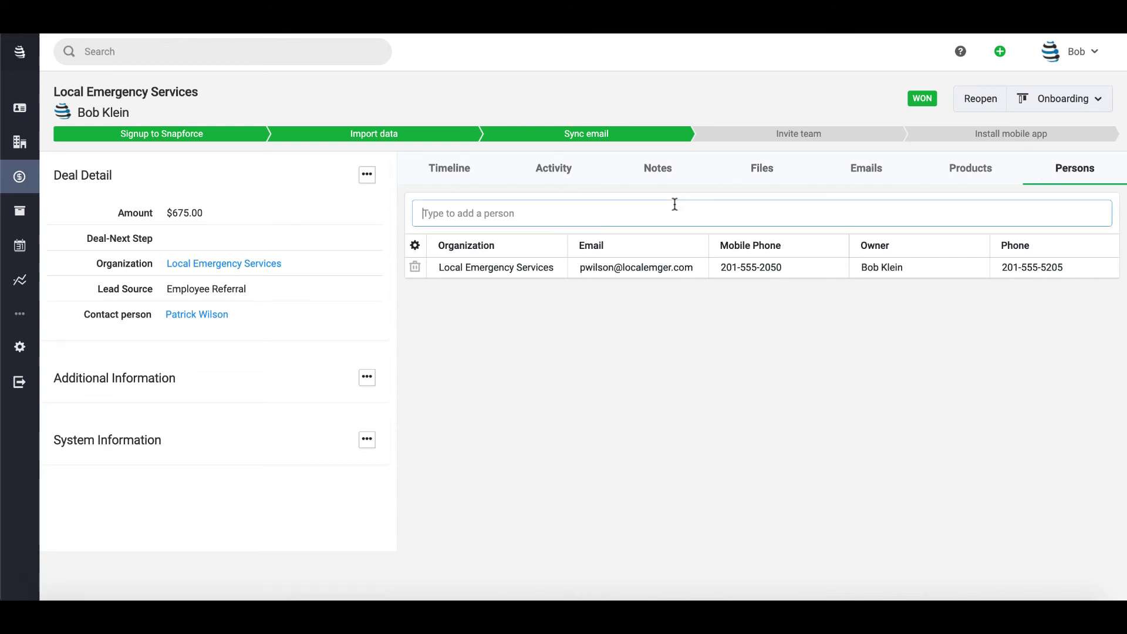
type("michael")
left_click(478, 245)
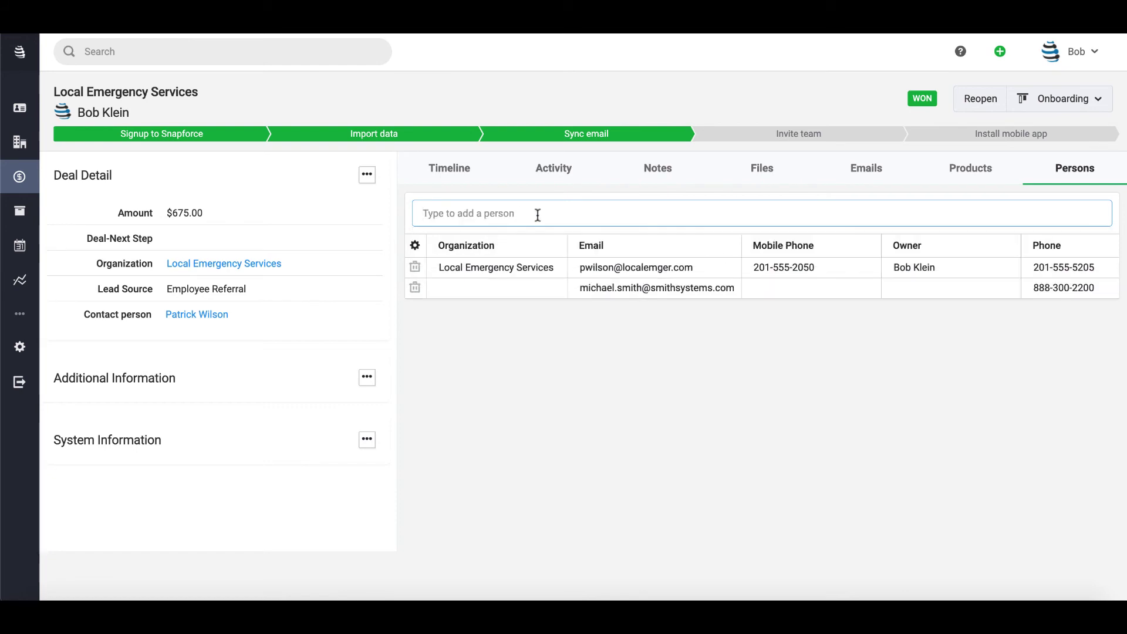
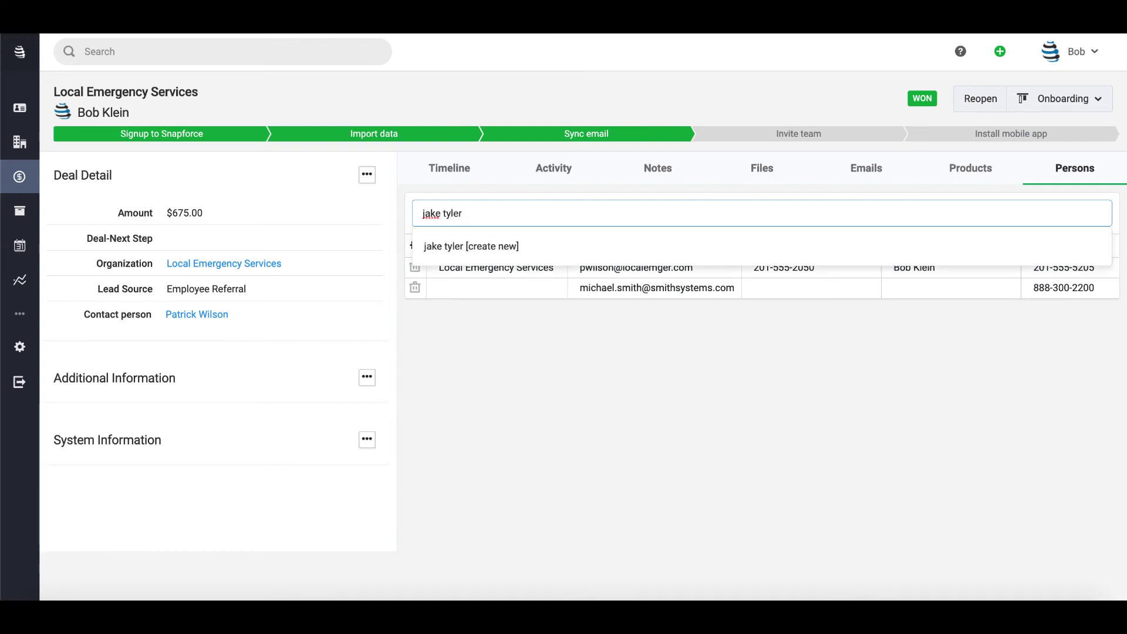
left_click(483, 249)
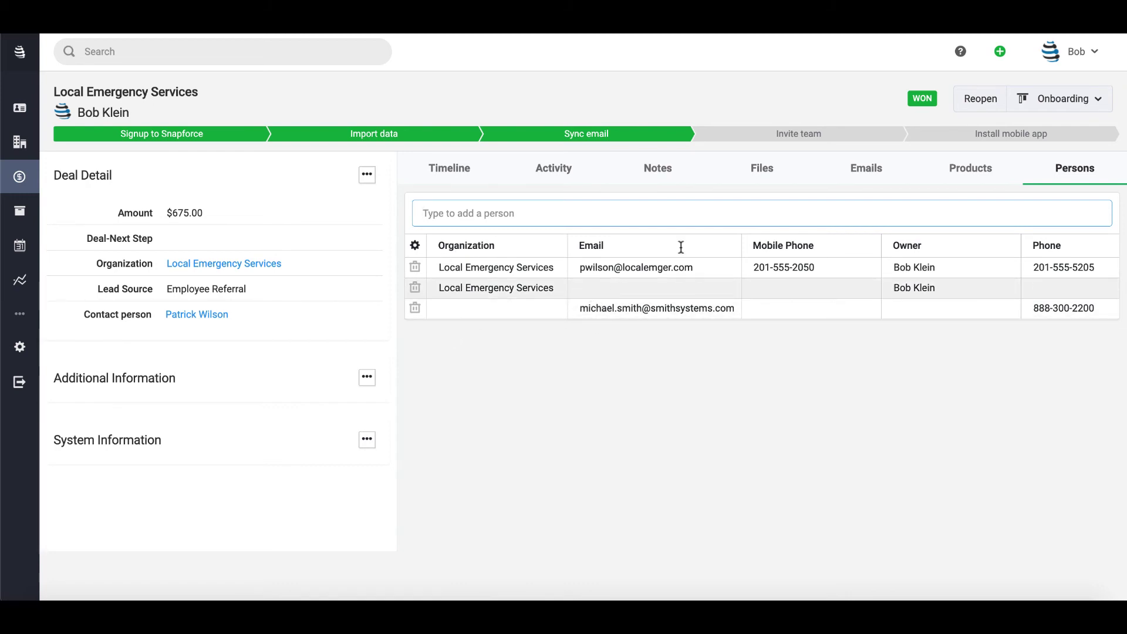
- Add the Contact Name column to the persons table, then return to the timeline
left_click(420, 243)
left_click(379, 137)
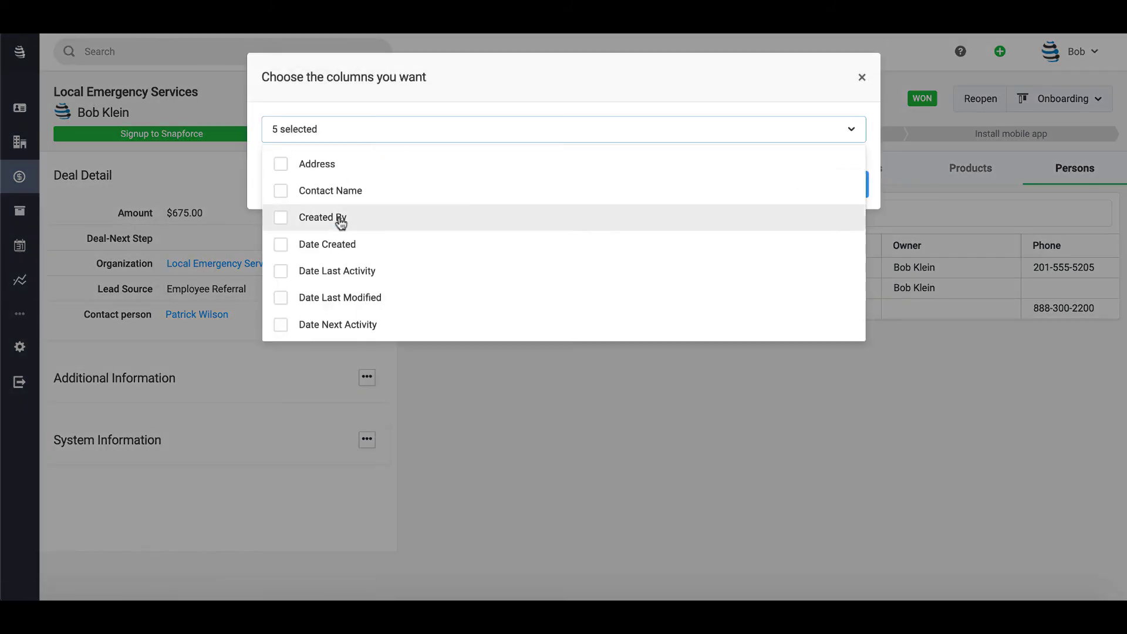
left_click(333, 190)
left_click(502, 74)
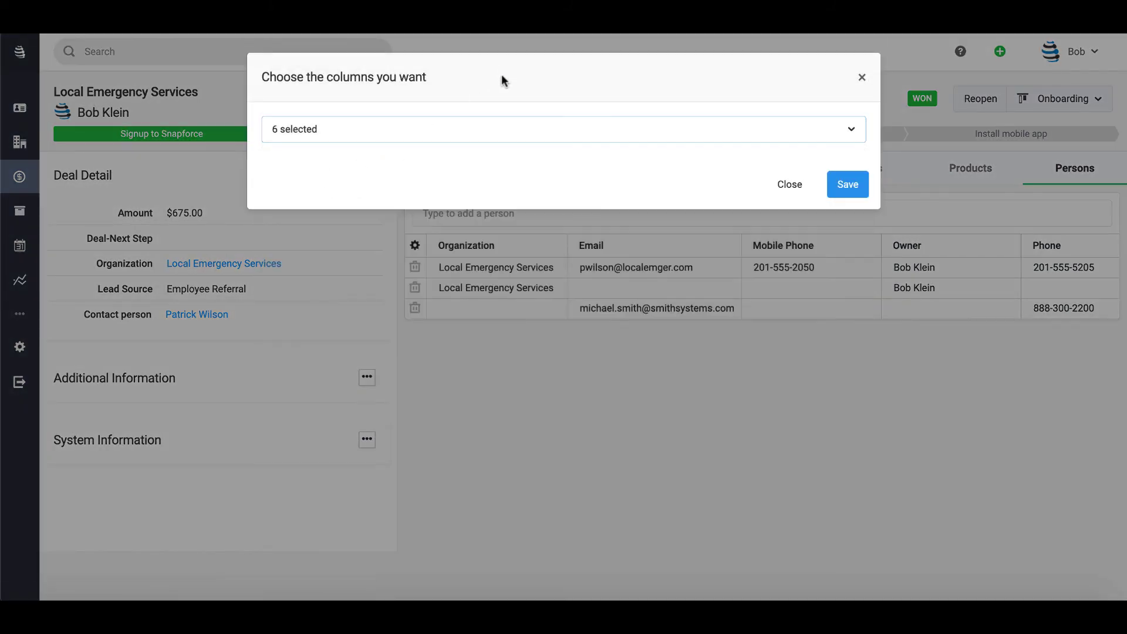
left_click(849, 187)
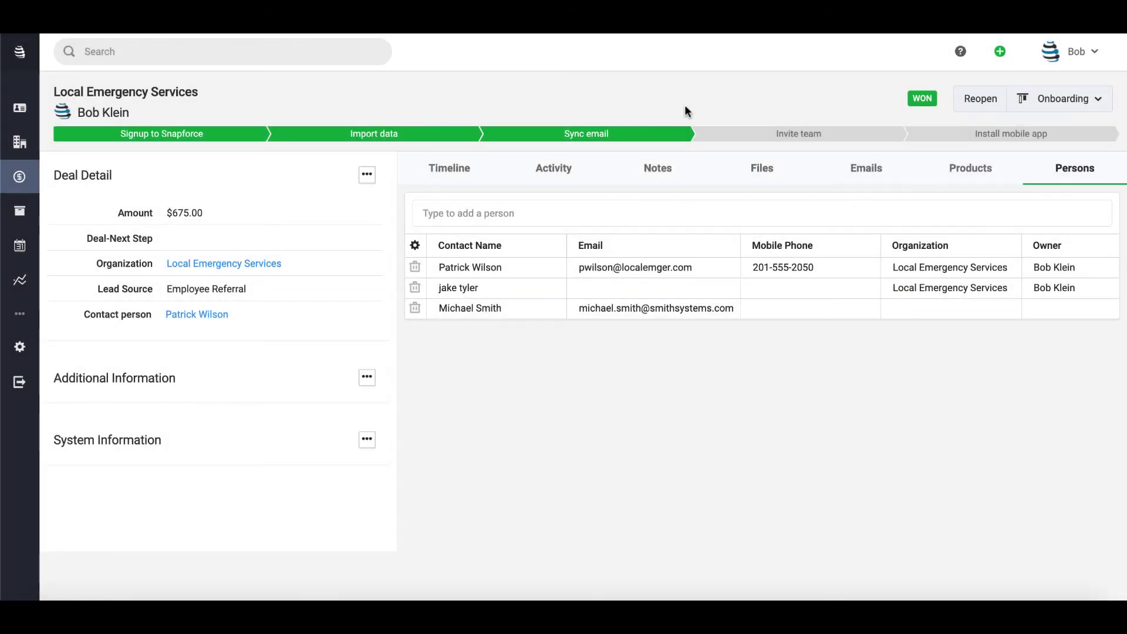
left_click(434, 175)
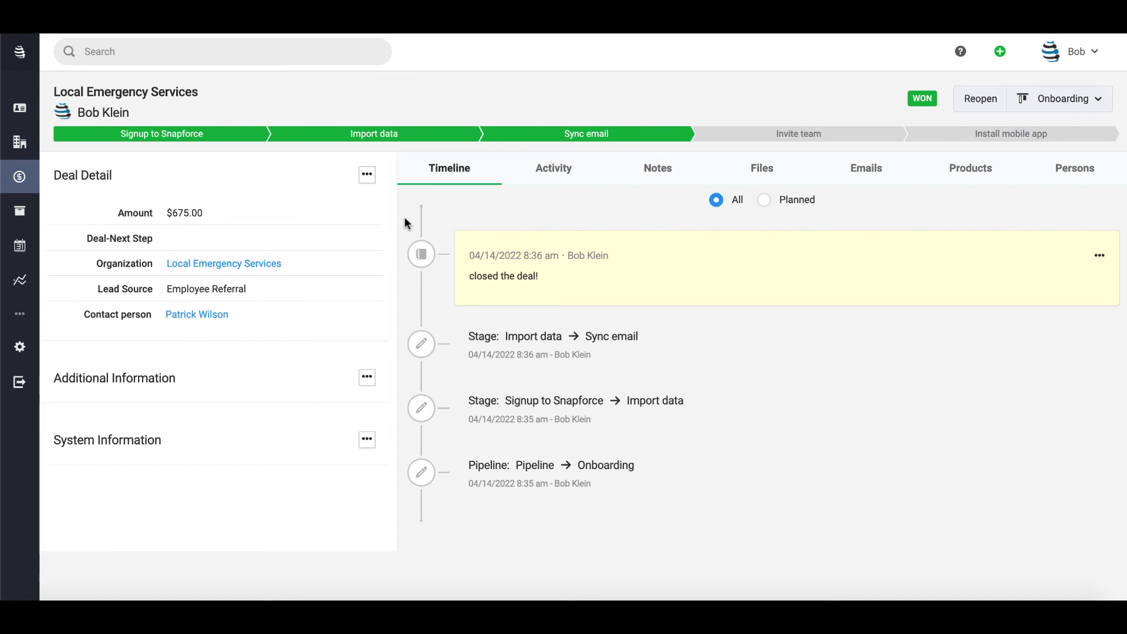
- Move Deal-Next Step out of the Deal Detail layout into Fields not used, then start a new field there
left_click(367, 174)
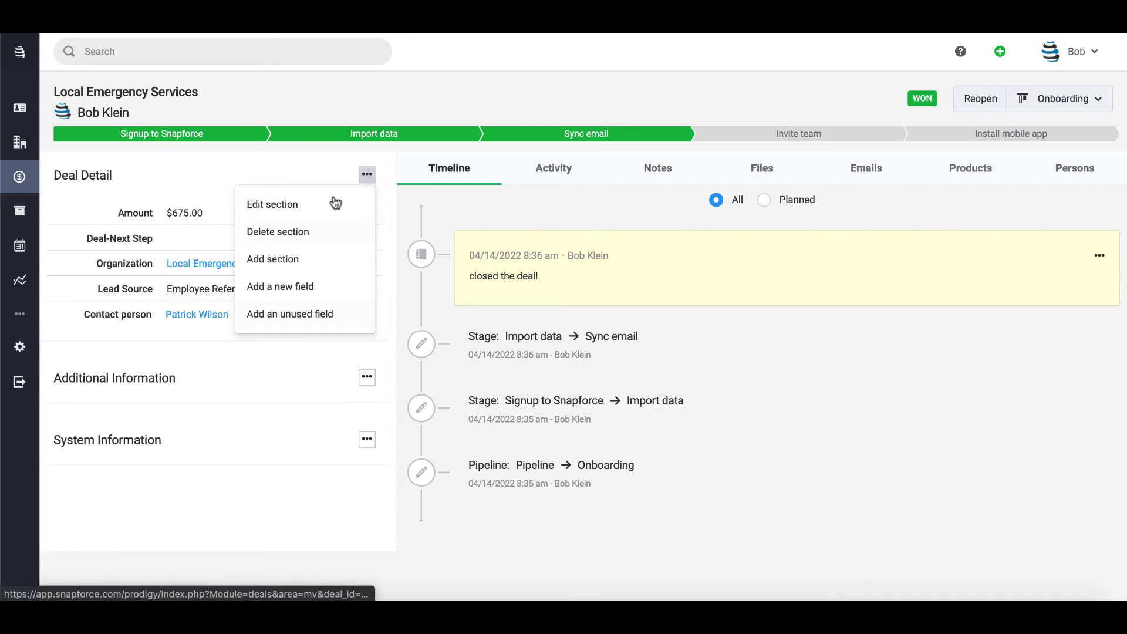
left_click(288, 314)
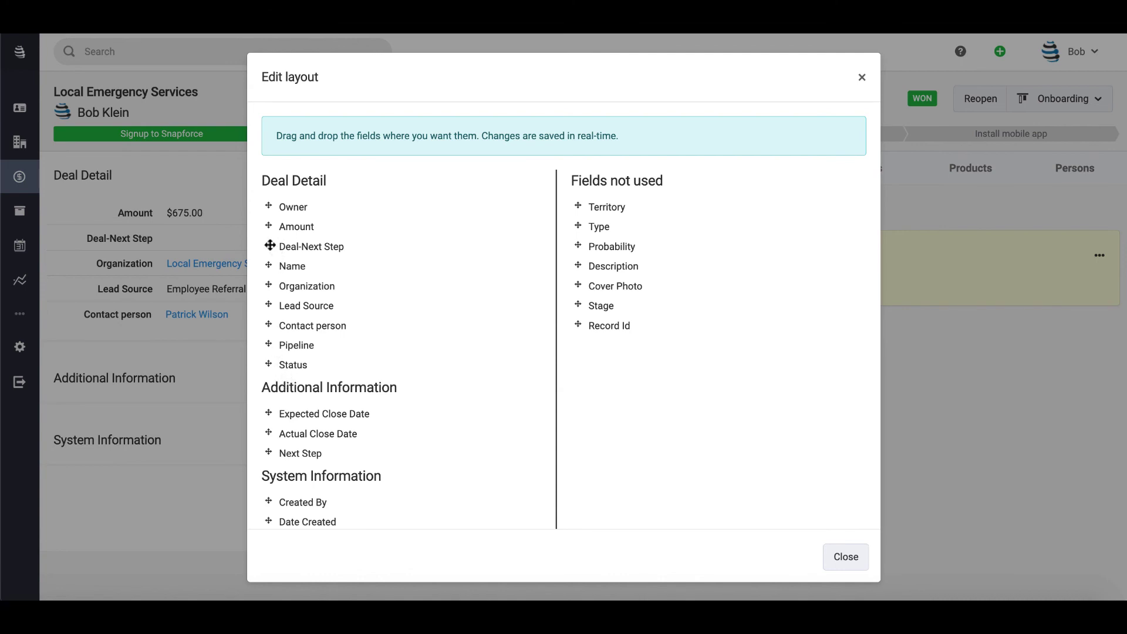
left_click_drag(269, 246, 640, 246)
left_click(843, 560)
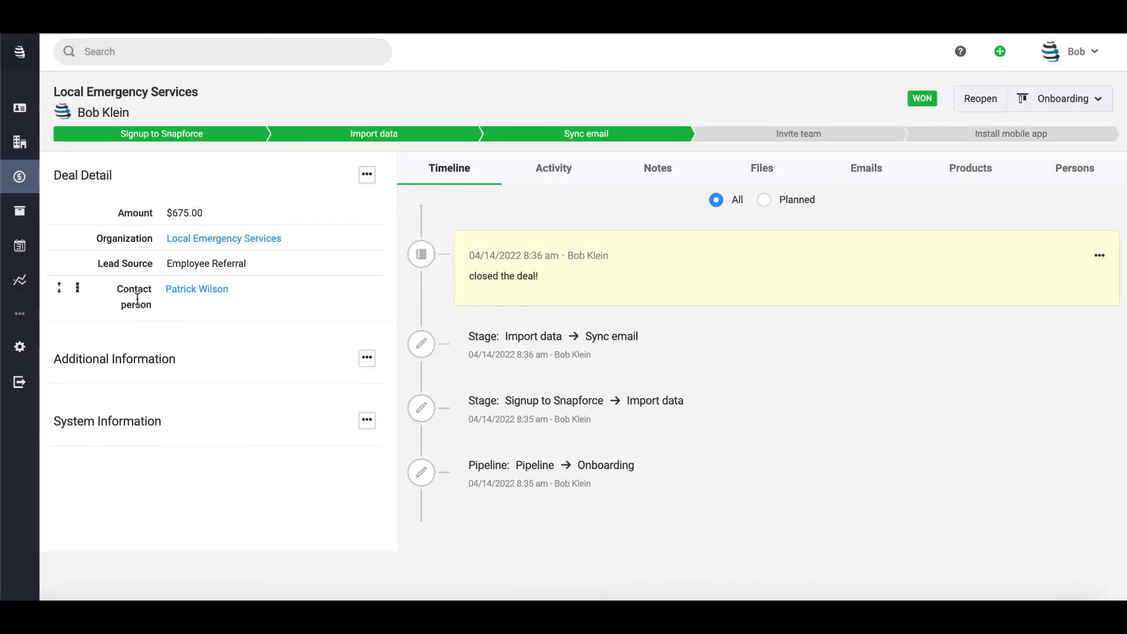
left_click(367, 175)
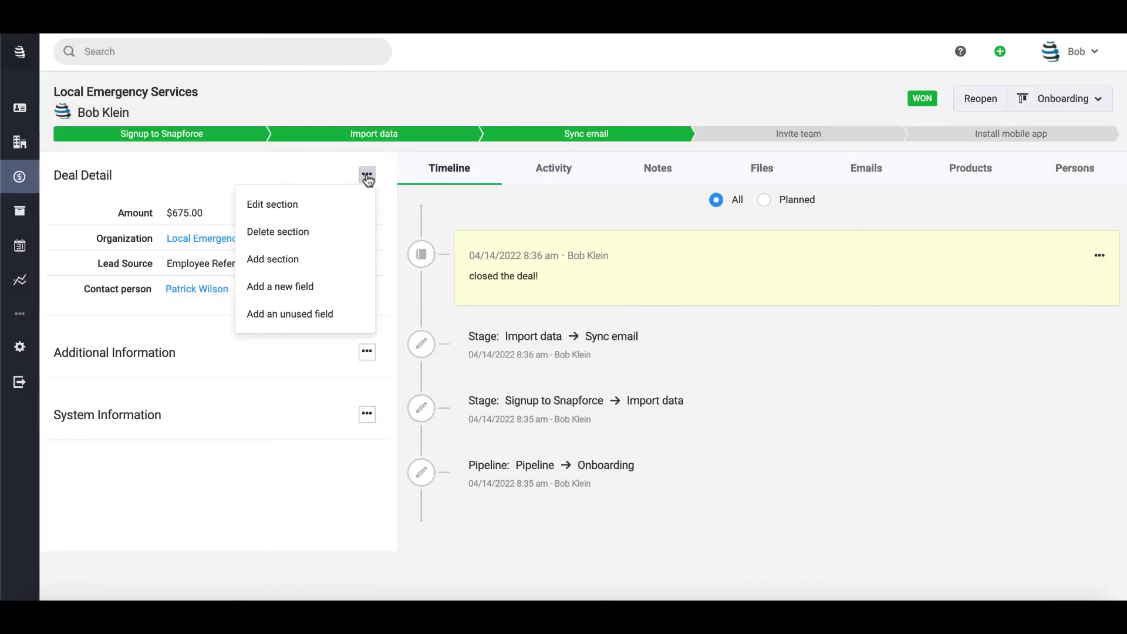
left_click(310, 294)
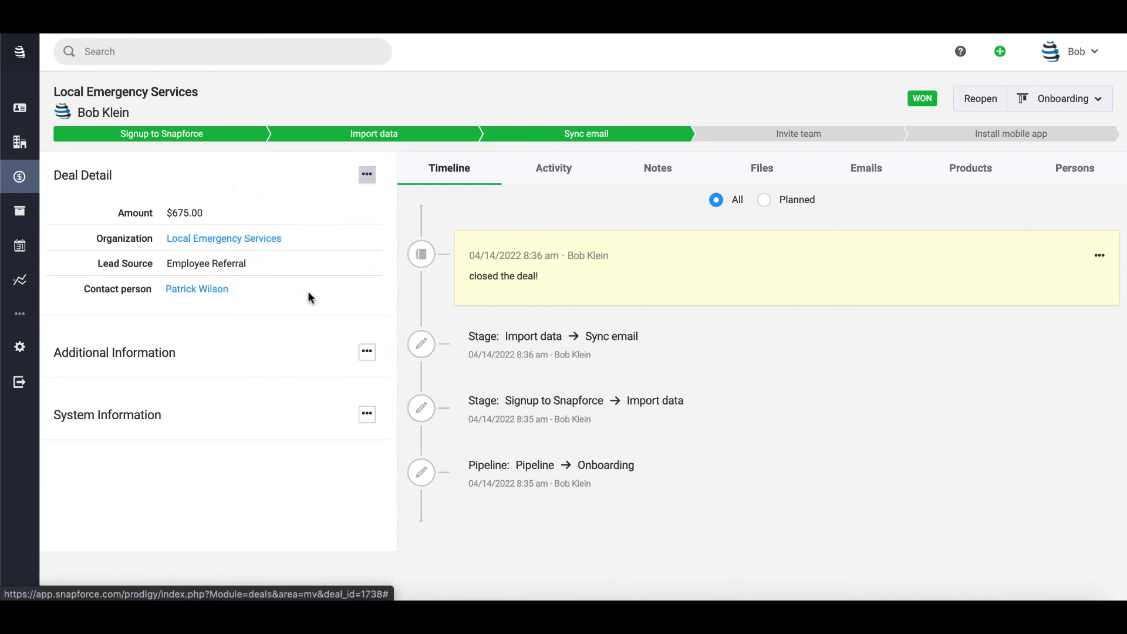
- Save a new field named 'Date of birth' with field type Date
left_click(447, 153)
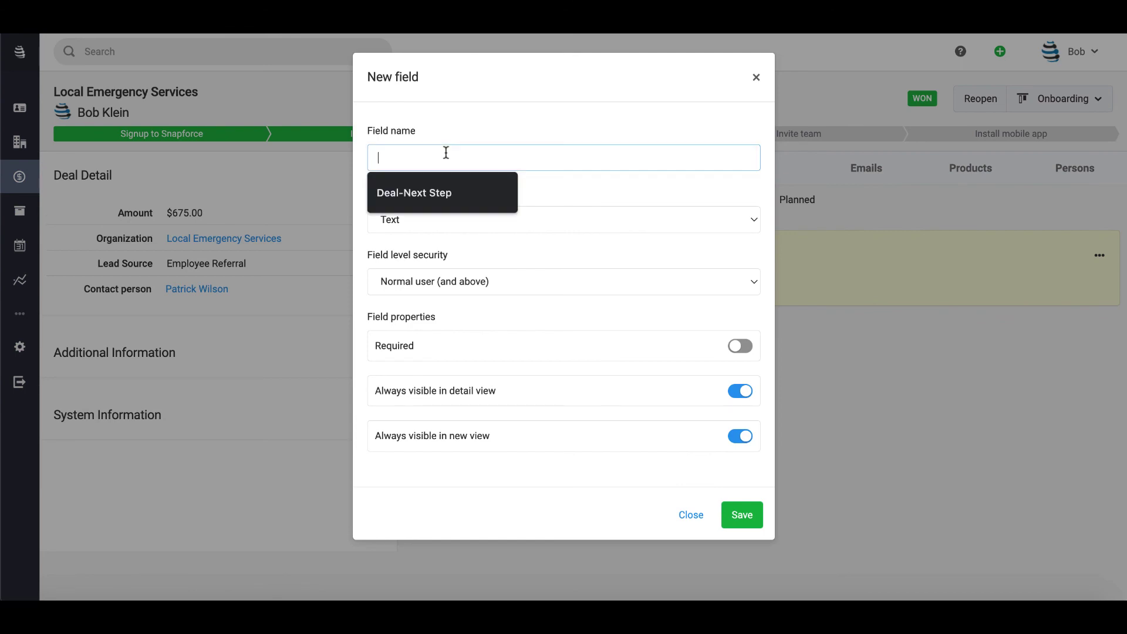
type("Date of birth")
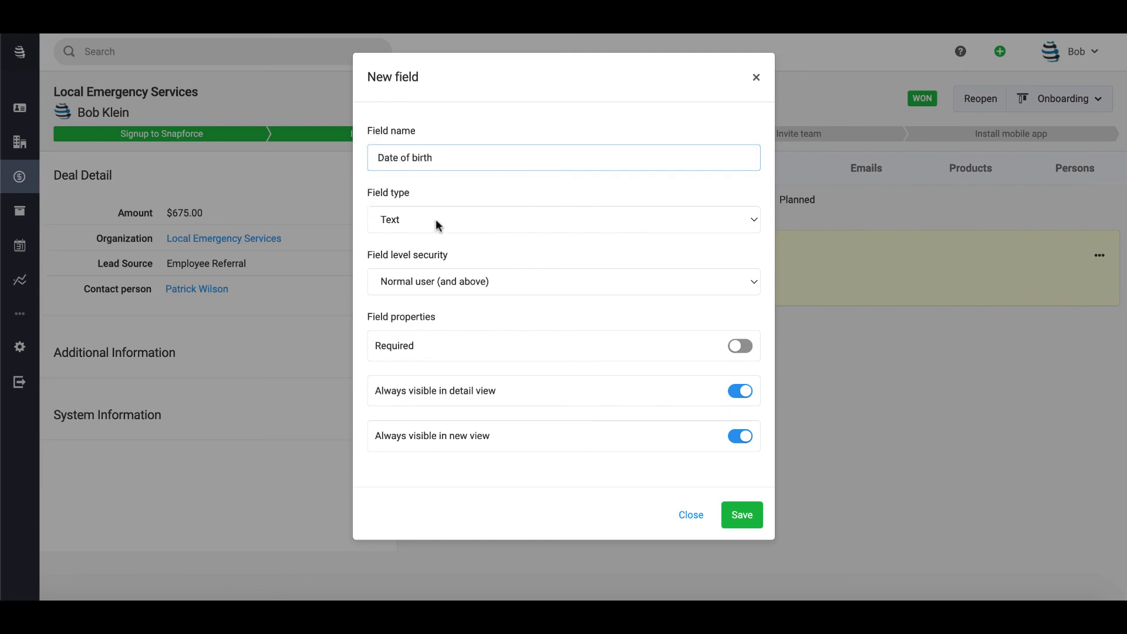
left_click(436, 222)
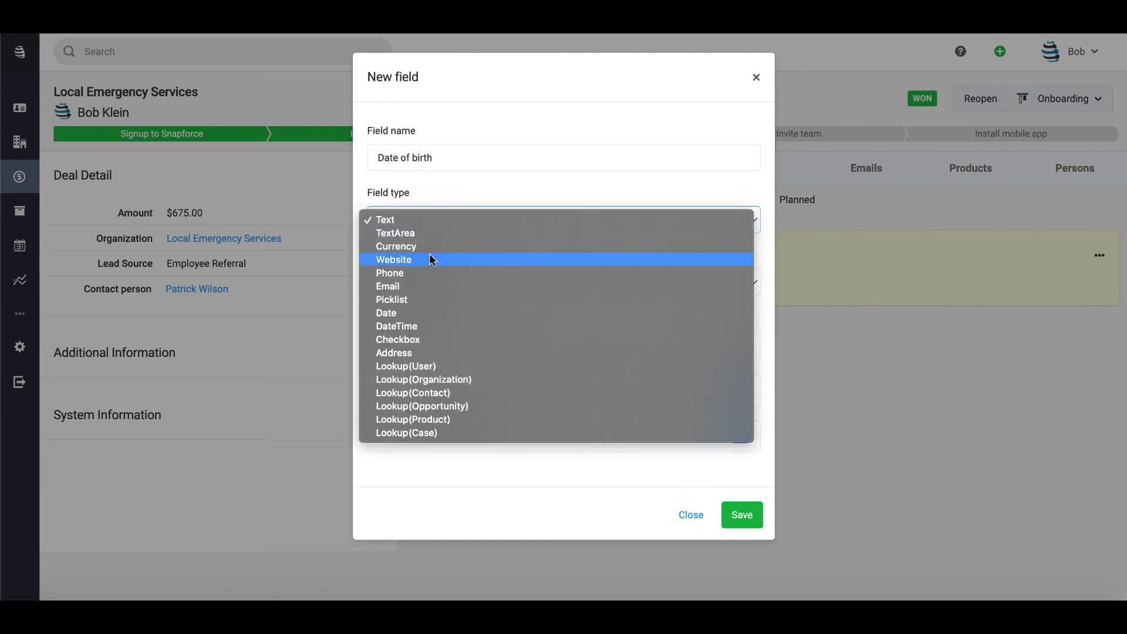
left_click(412, 308)
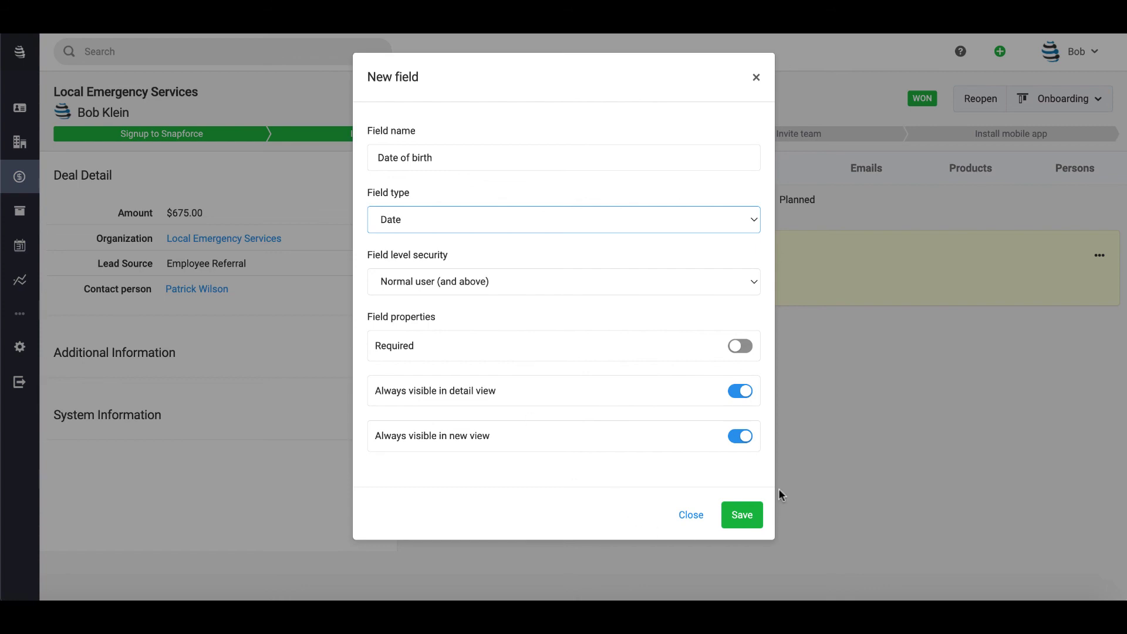
left_click(743, 512)
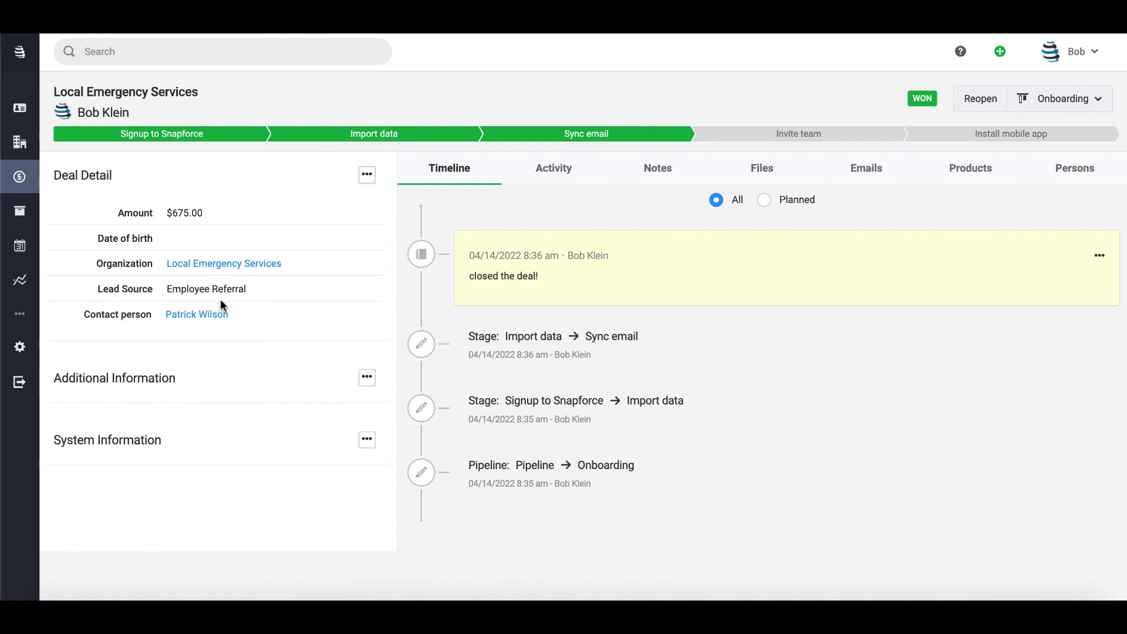
- Fill the deal's Date of birth with today's date, 04/14/2022, and save it
mouse_move(221, 242)
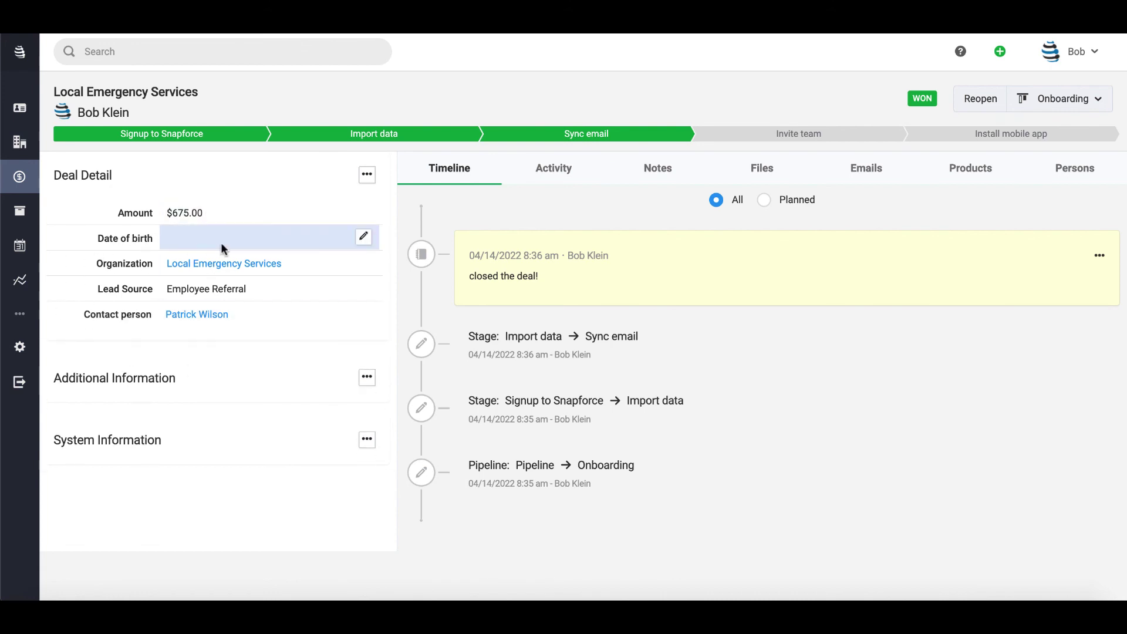
left_click(364, 237)
left_click(298, 242)
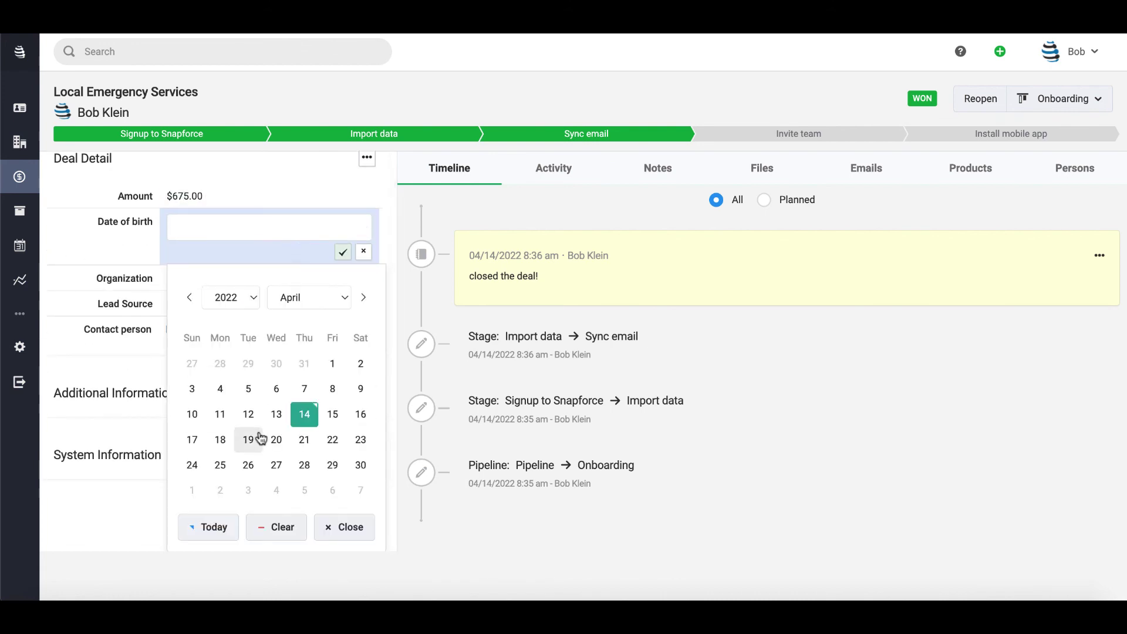
left_click(204, 535)
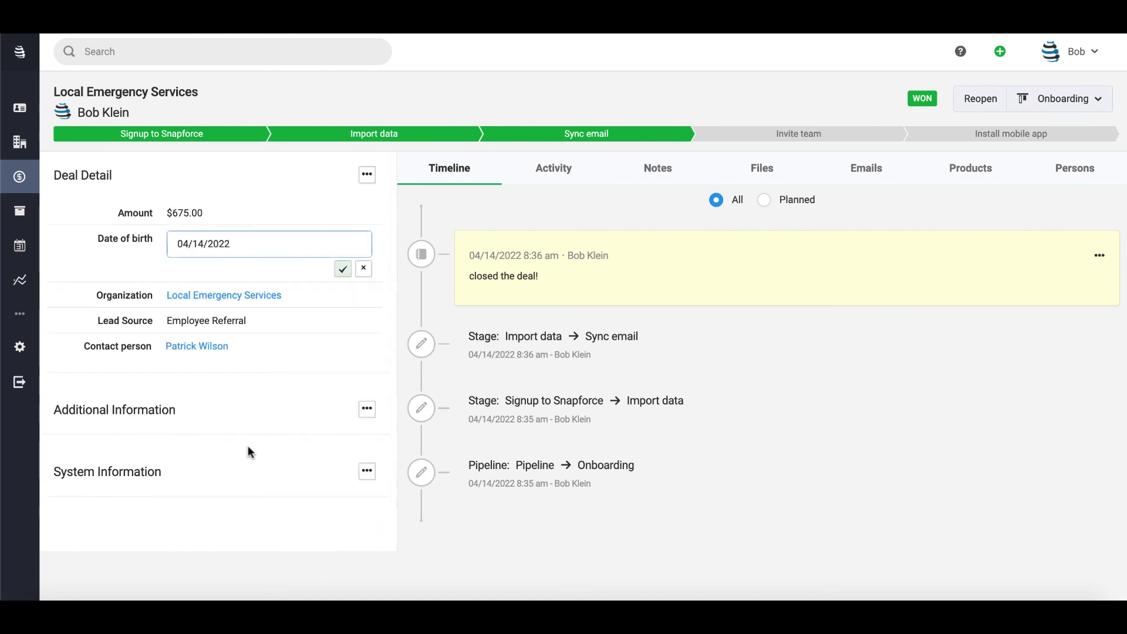
left_click(343, 269)
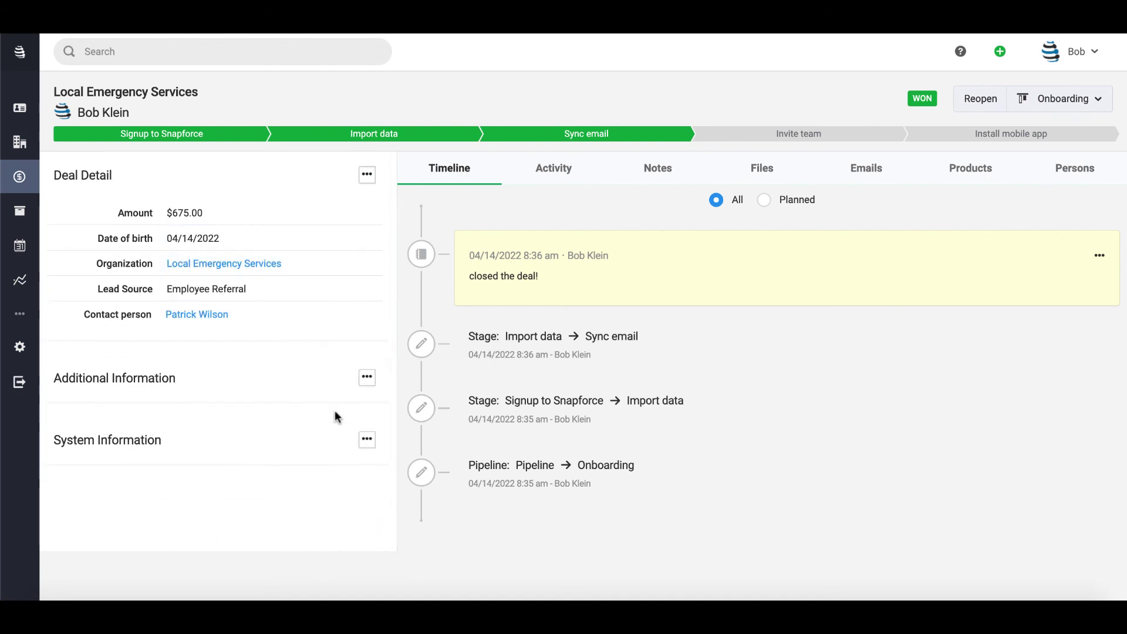